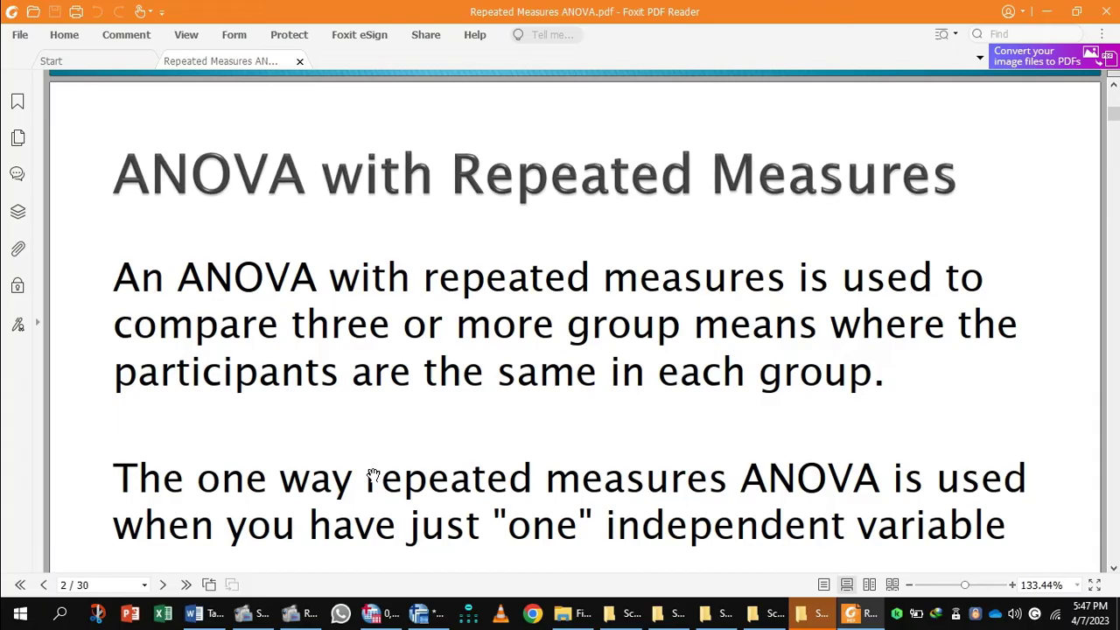
# Bring the Word report forward and scroll up to the Base to 3 week weight table on page 3.
pyautogui.moveTo(263, 614)
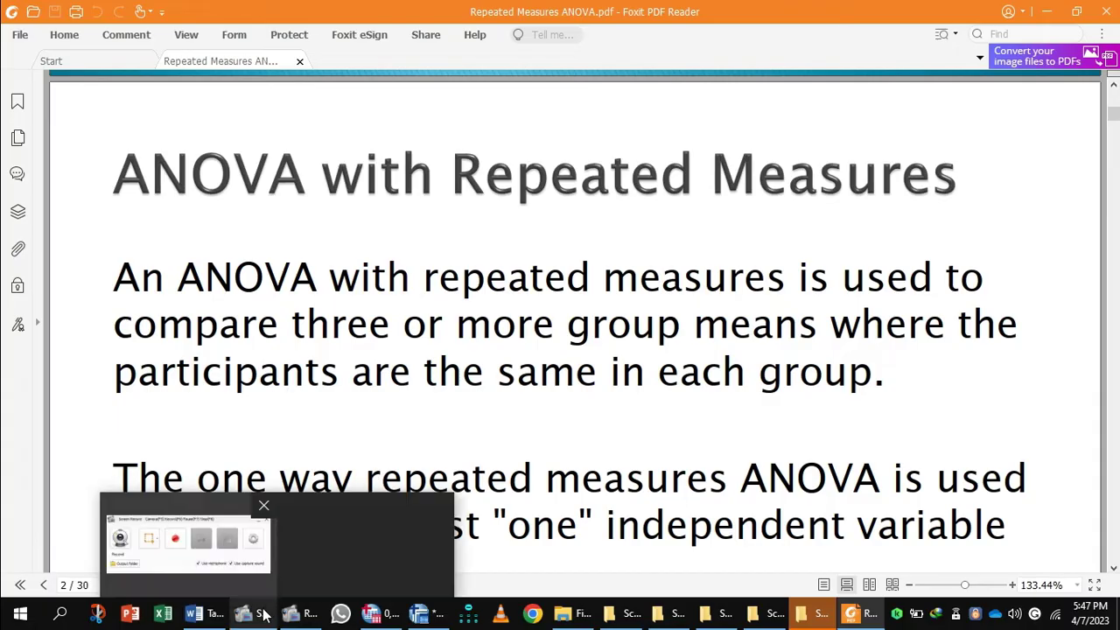
pyautogui.click(203, 616)
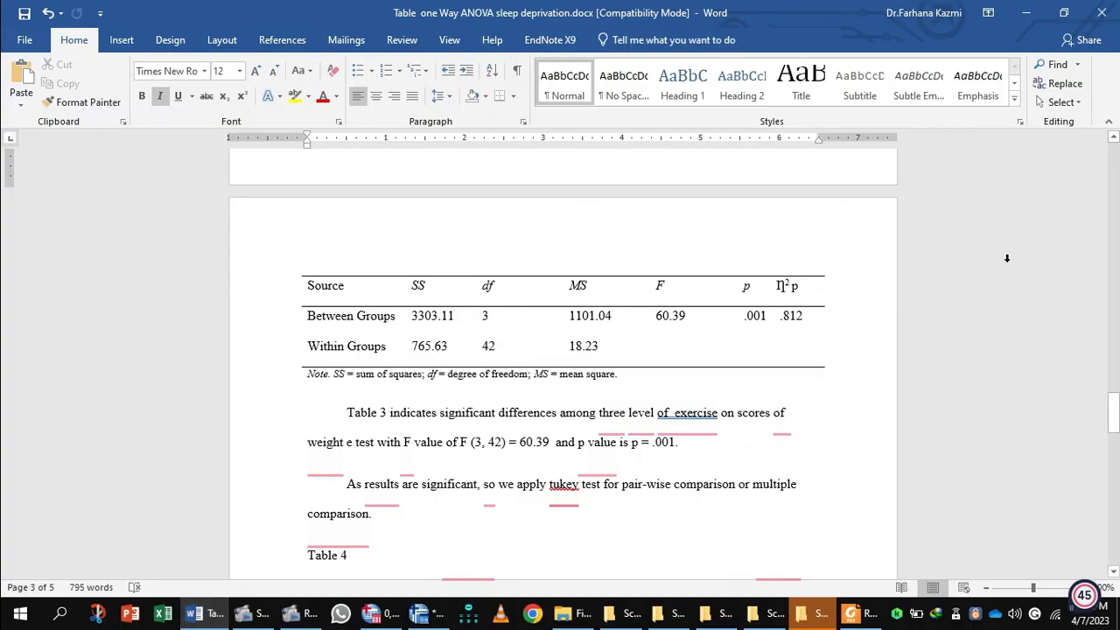
pyautogui.moveTo(1115, 418); pyautogui.dragTo(1115, 352)
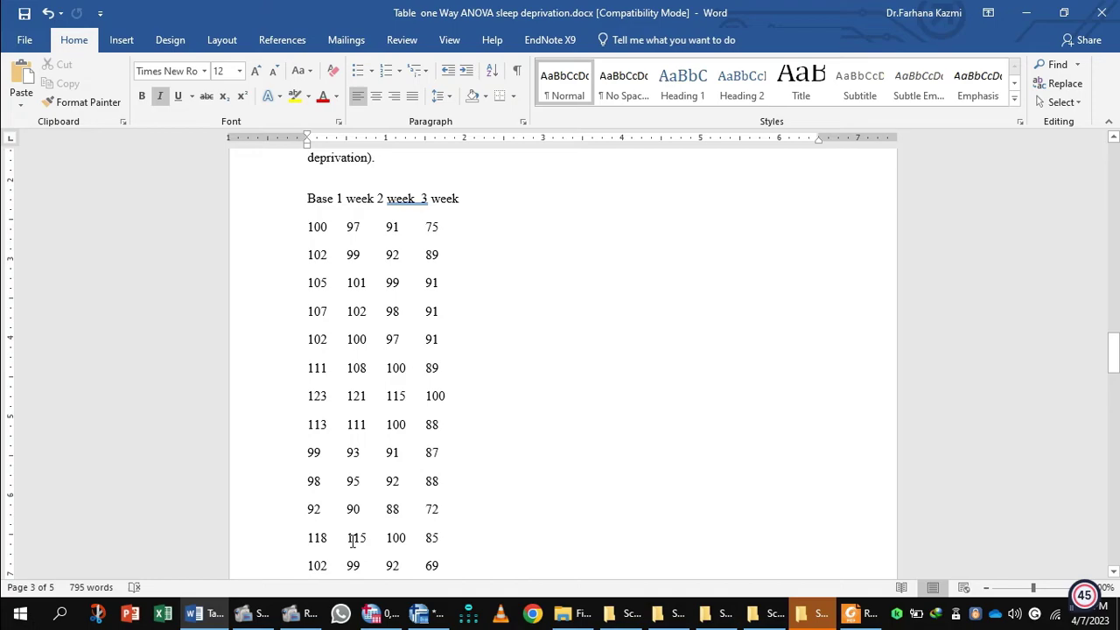
# Switch to Repeated Measures Chart.sav and check the Baseline–Week_3 definitions in Variable View.
pyautogui.moveTo(420, 615)
pyautogui.click(492, 547)
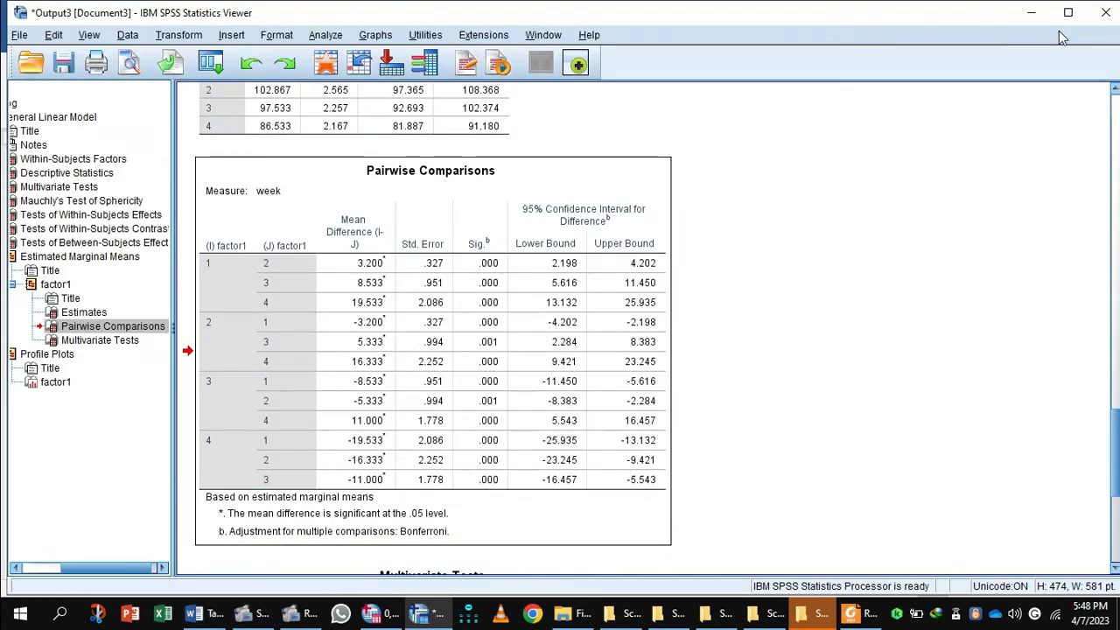
pyautogui.moveTo(419, 618)
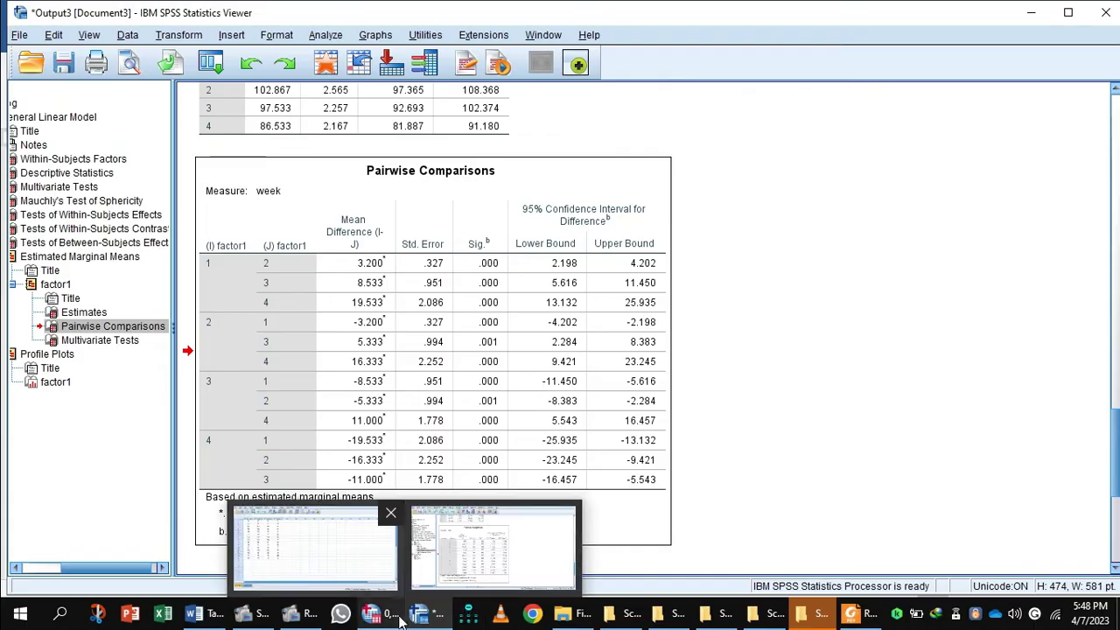
pyautogui.click(344, 572)
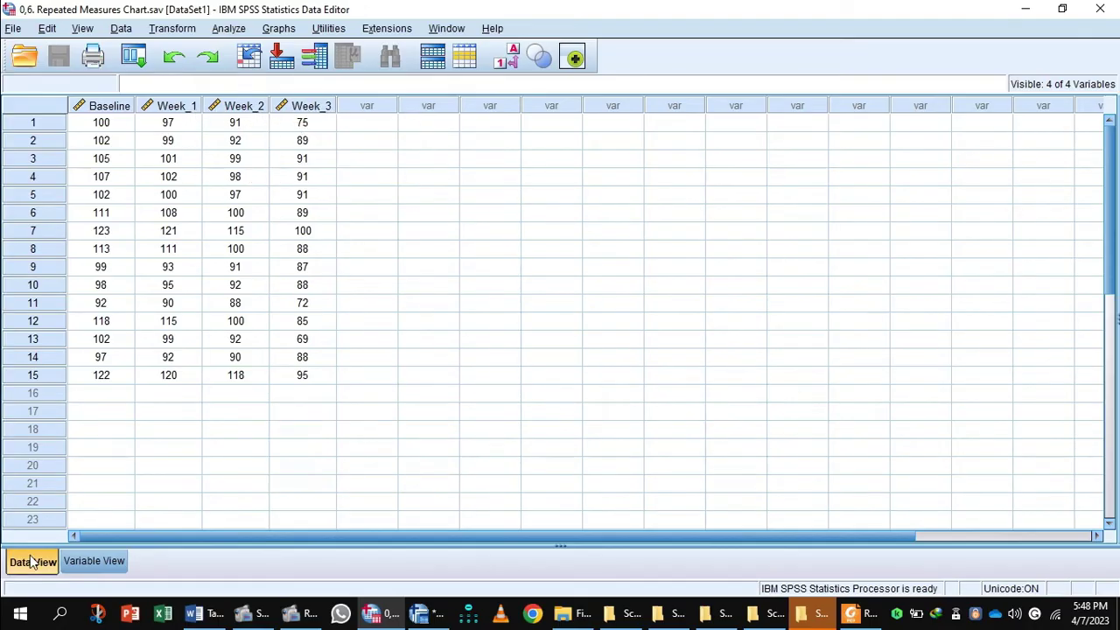
pyautogui.click(94, 561)
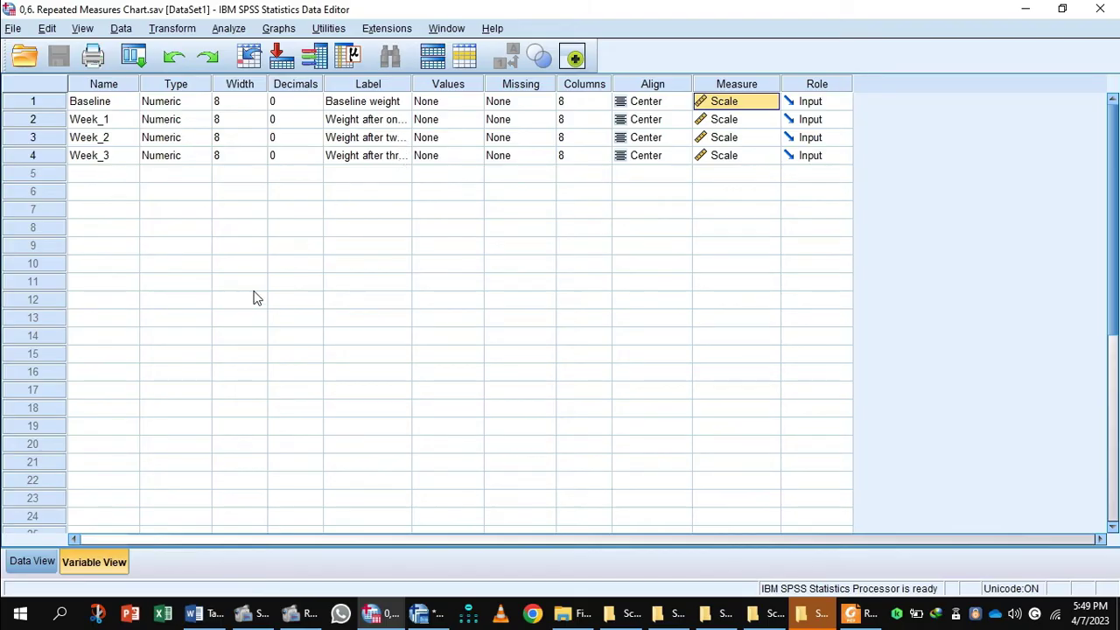
# Return to Data View, start a Repeated Measures analysis and reset the previous factor definitions.
pyautogui.click(34, 561)
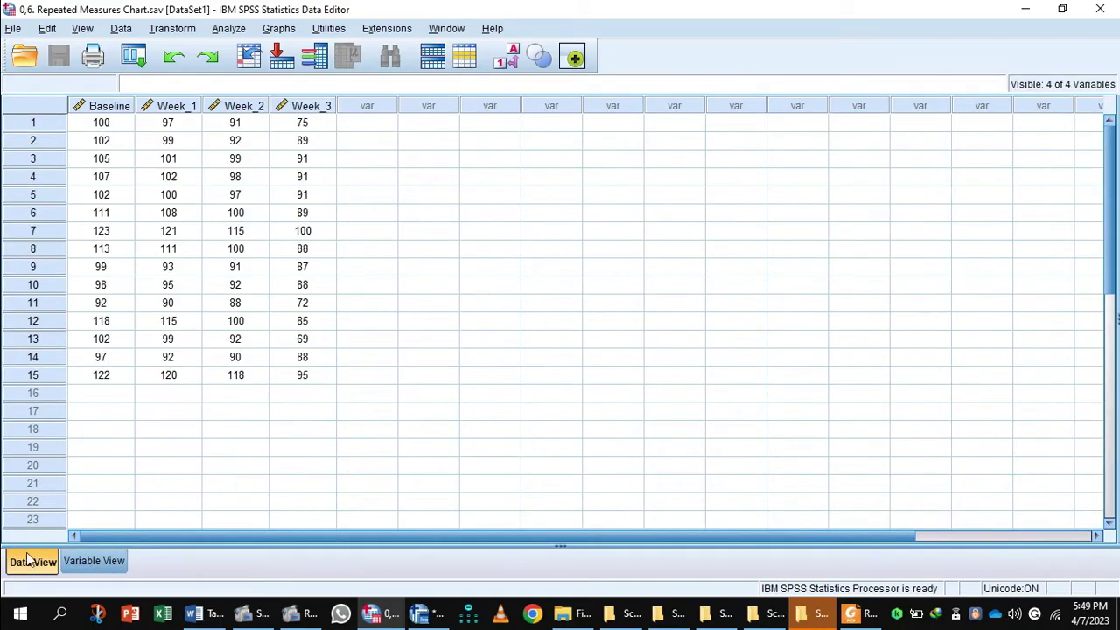
pyautogui.click(227, 28)
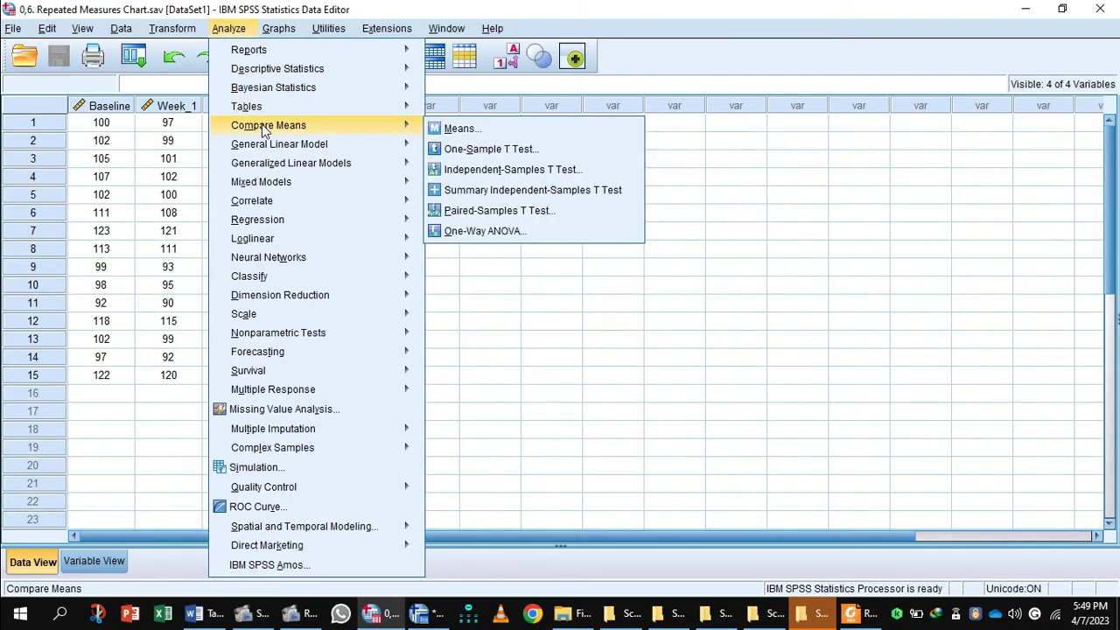
pyautogui.moveTo(278, 149)
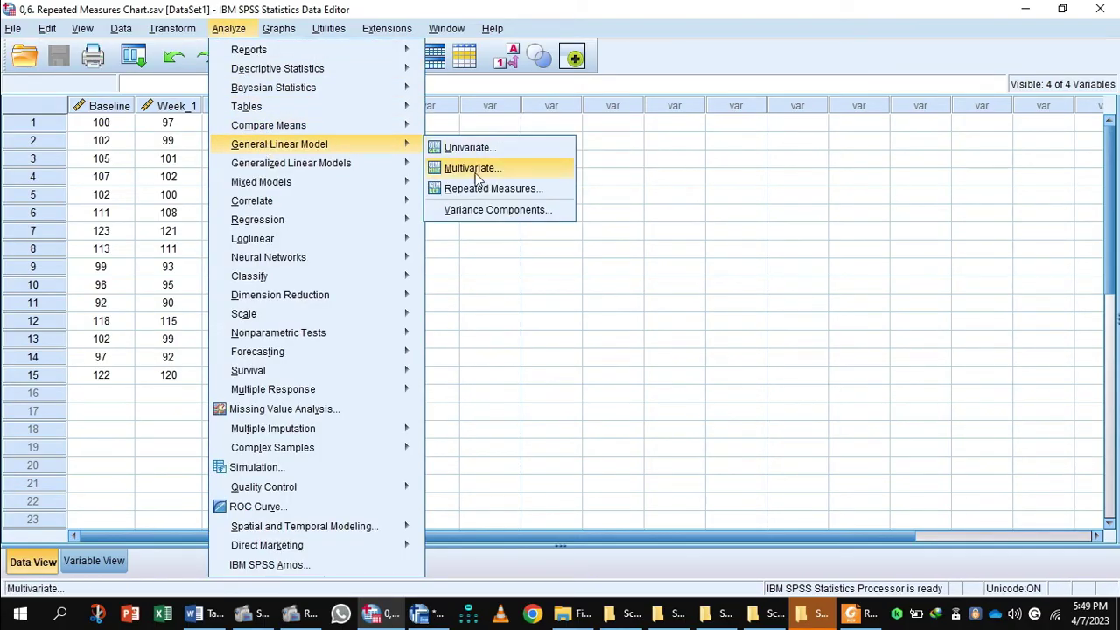
pyautogui.click(491, 190)
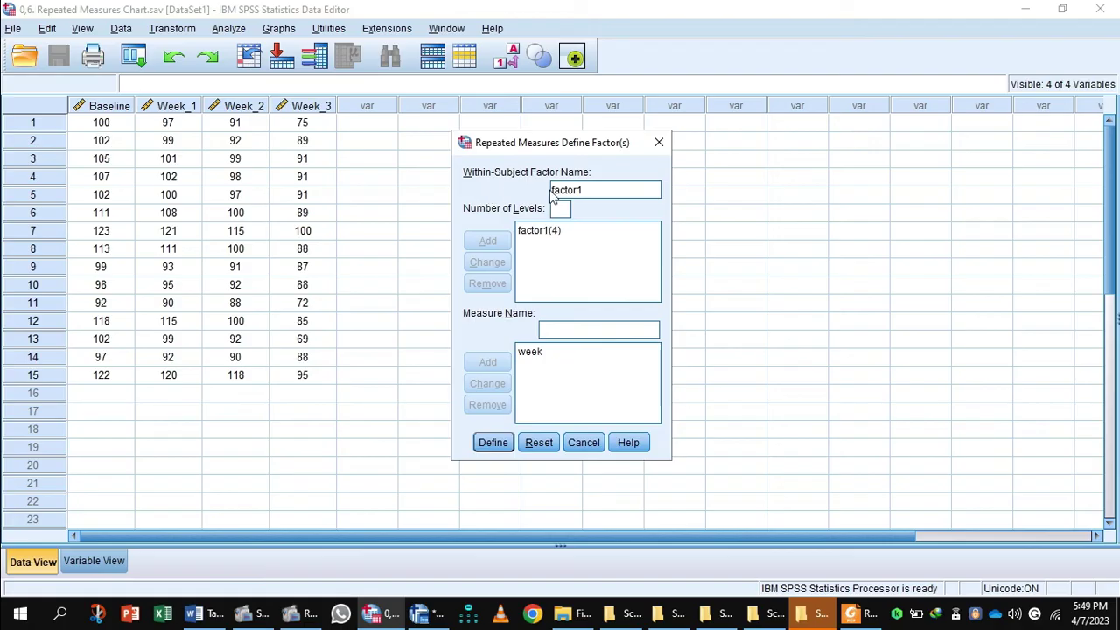
pyautogui.click(539, 442)
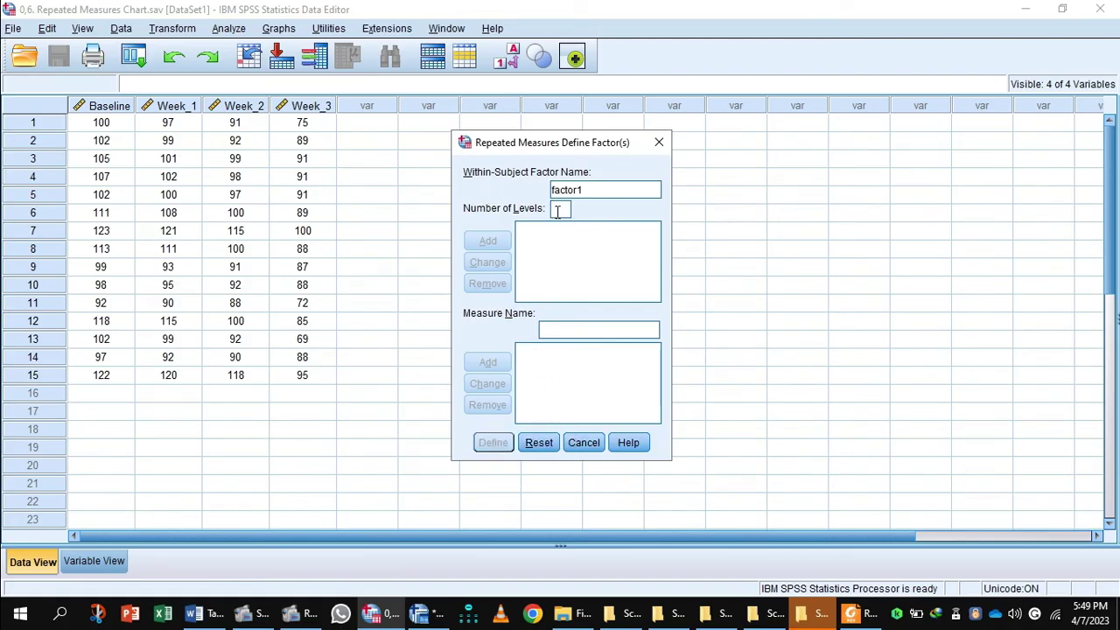
# Add factor1 with 4 levels, enter measure name 'week', and proceed to Define.
pyautogui.click(557, 211)
pyautogui.write('4')
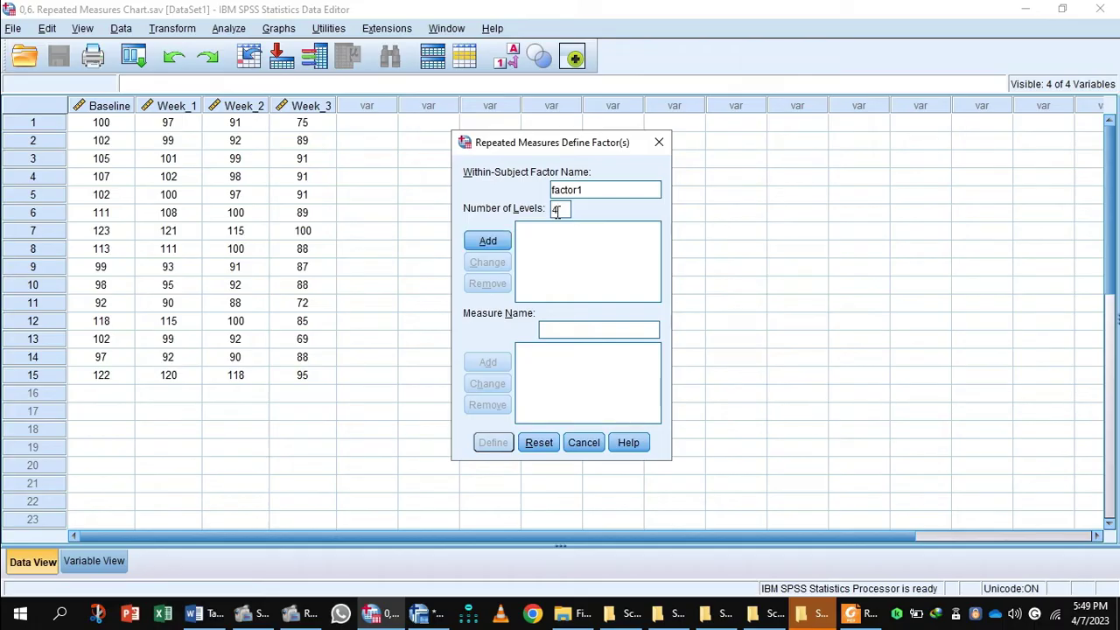
pyautogui.click(492, 242)
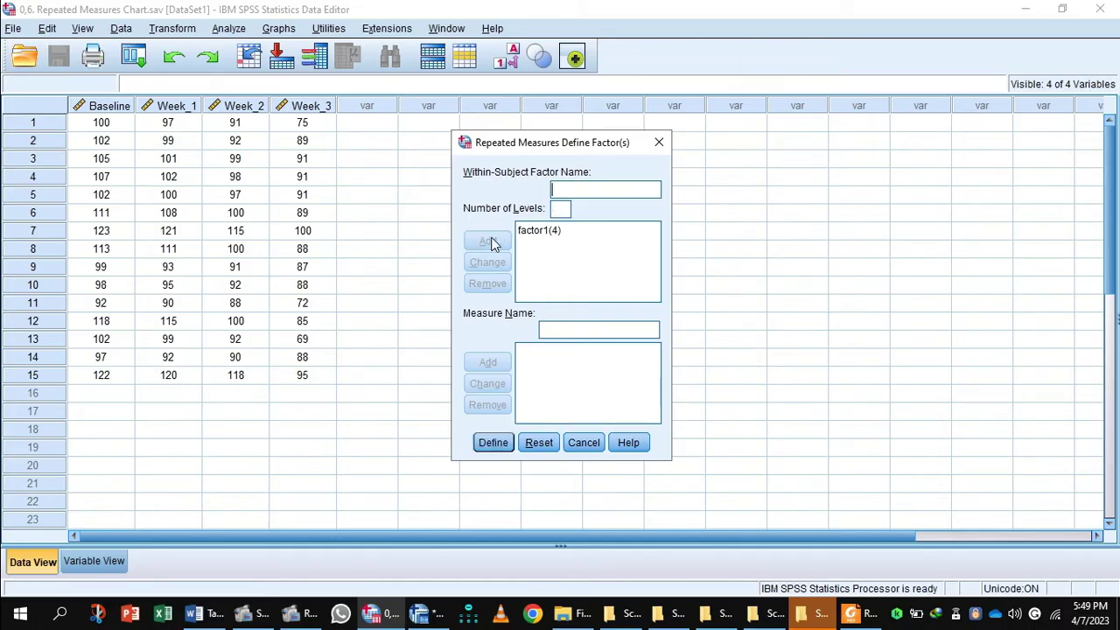
pyautogui.click(563, 329)
pyautogui.write('week')
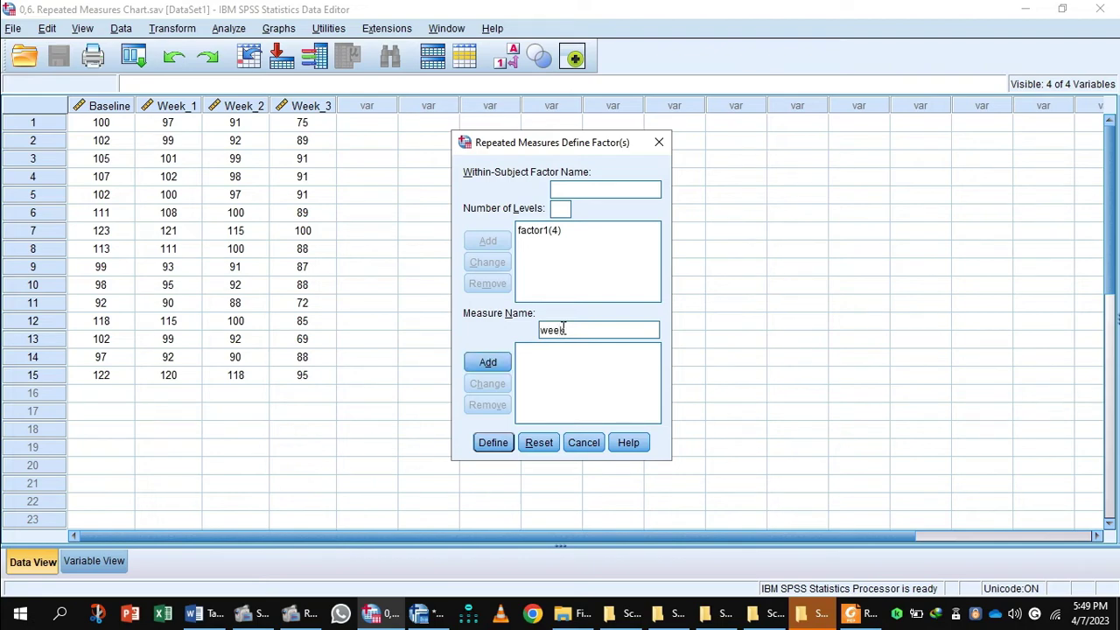
pyautogui.click(506, 445)
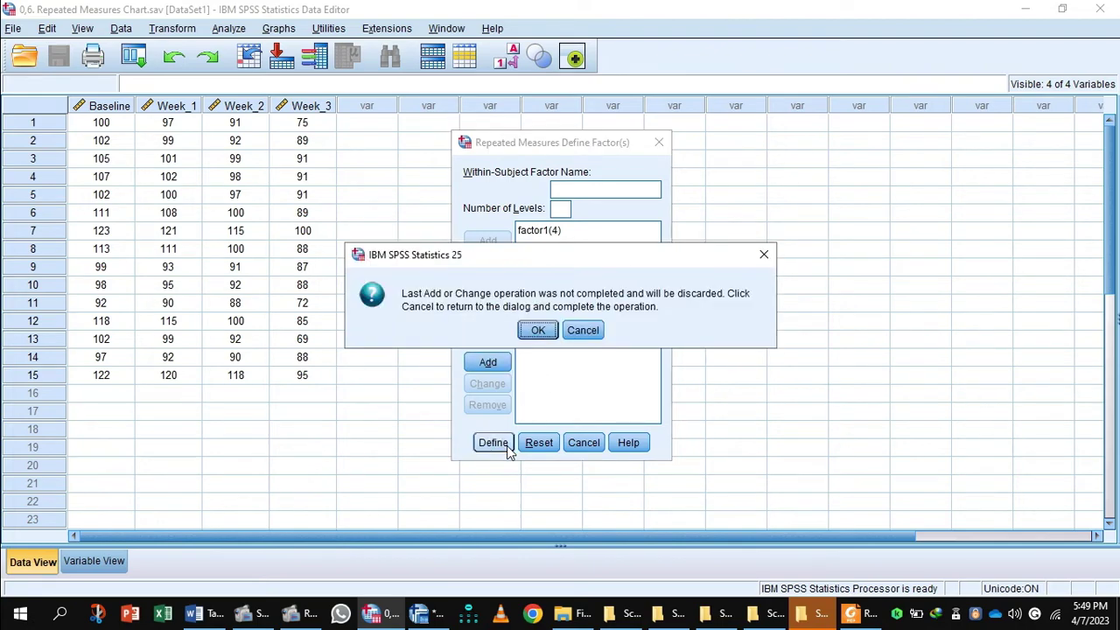
# Discard the unfinished measure and assign Baseline through Week_3 as factor1's within-subjects levels.
pyautogui.click(537, 330)
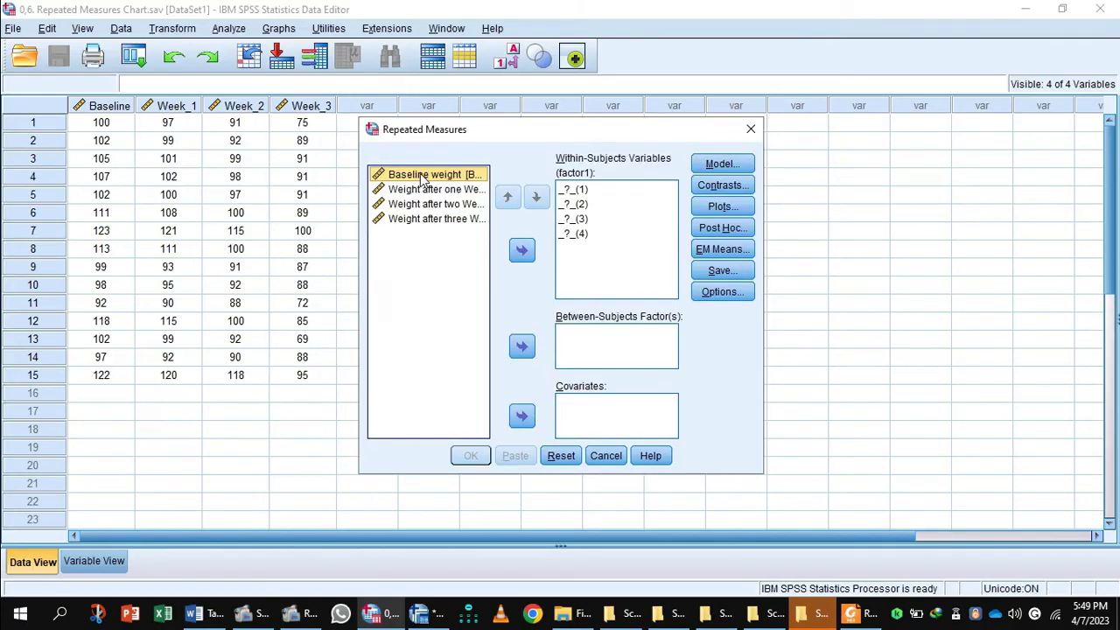
pyautogui.hotkey('shift', 'Down')
pyautogui.hotkey('shift', 'Down')
pyautogui.hotkey('shift', 'Down')
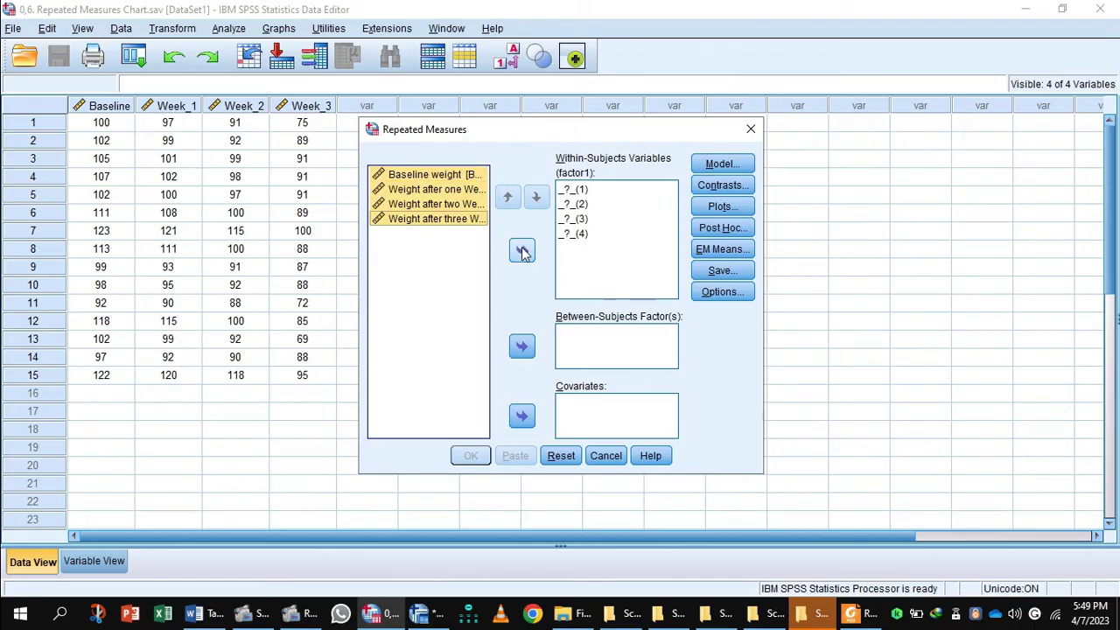
pyautogui.click(522, 252)
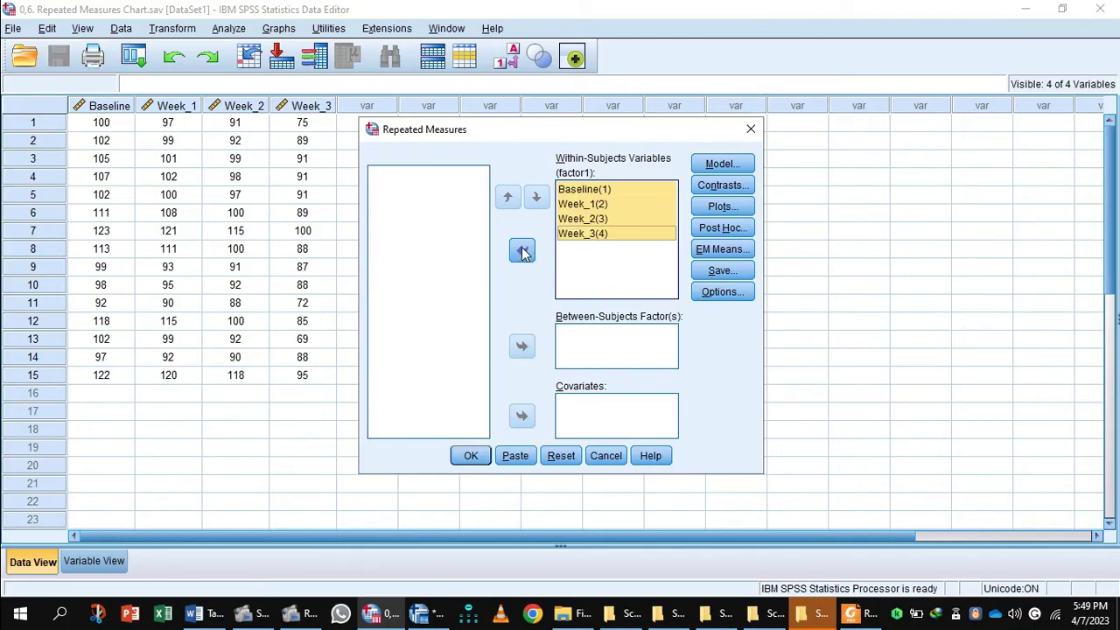
# Display estimated marginal means for factor1 with main effects compared using Bonferroni adjustment.
pyautogui.click(723, 249)
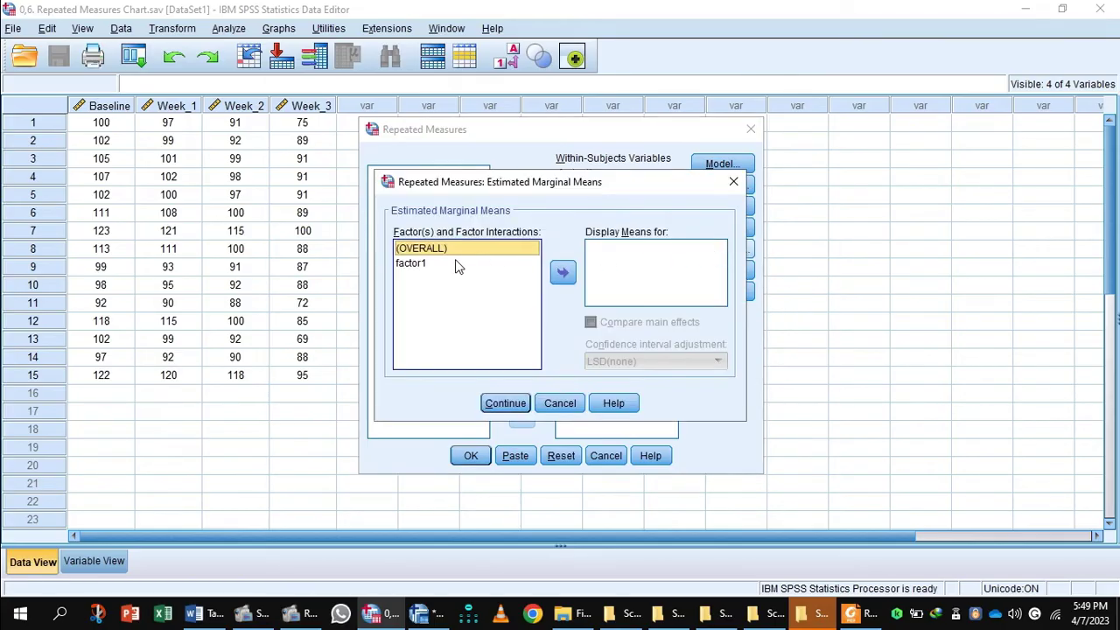
pyautogui.click(428, 262)
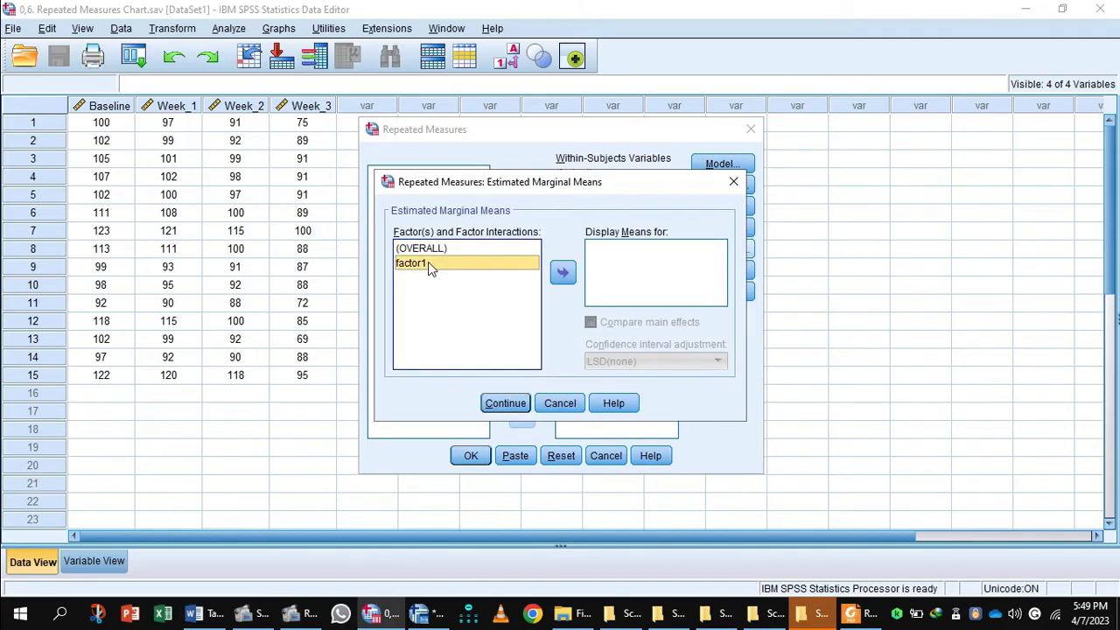
pyautogui.click(562, 273)
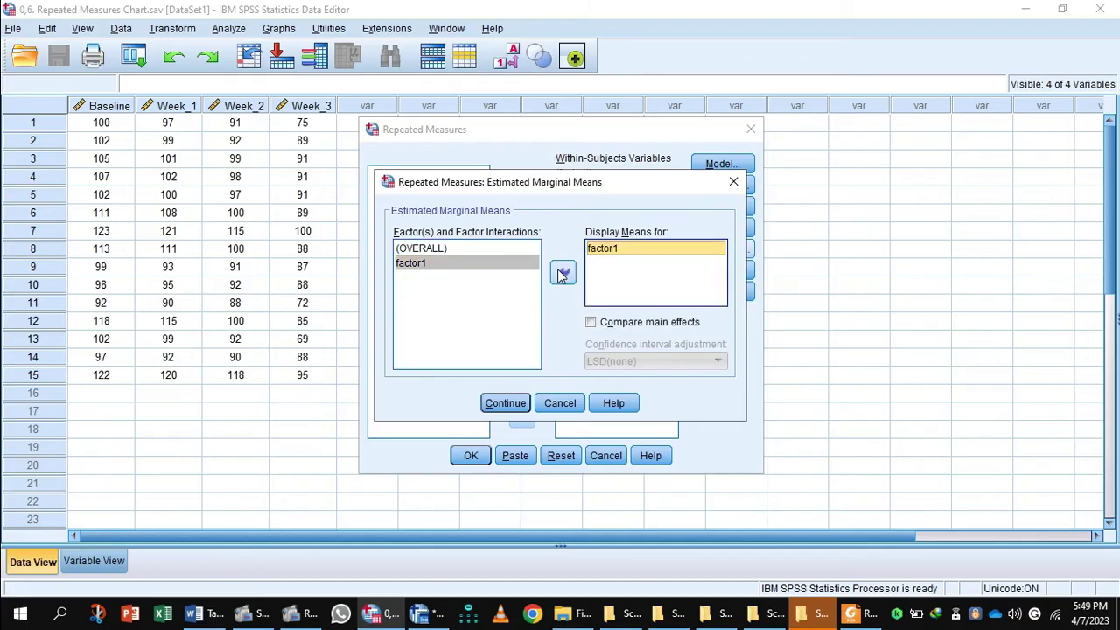
pyautogui.click(592, 323)
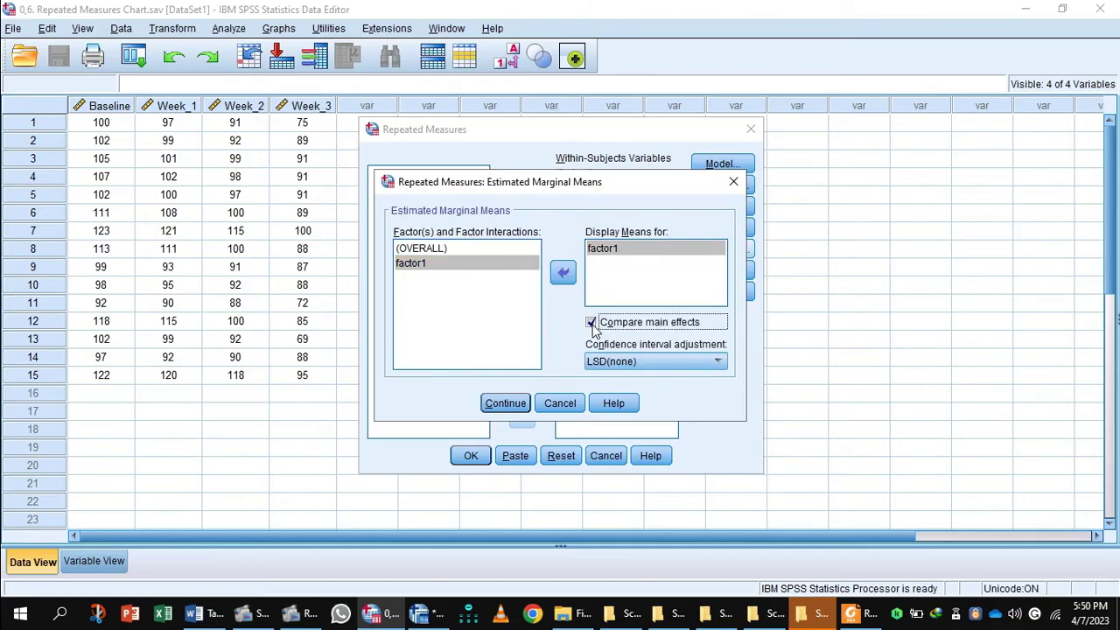
pyautogui.click(720, 361)
pyautogui.click(634, 393)
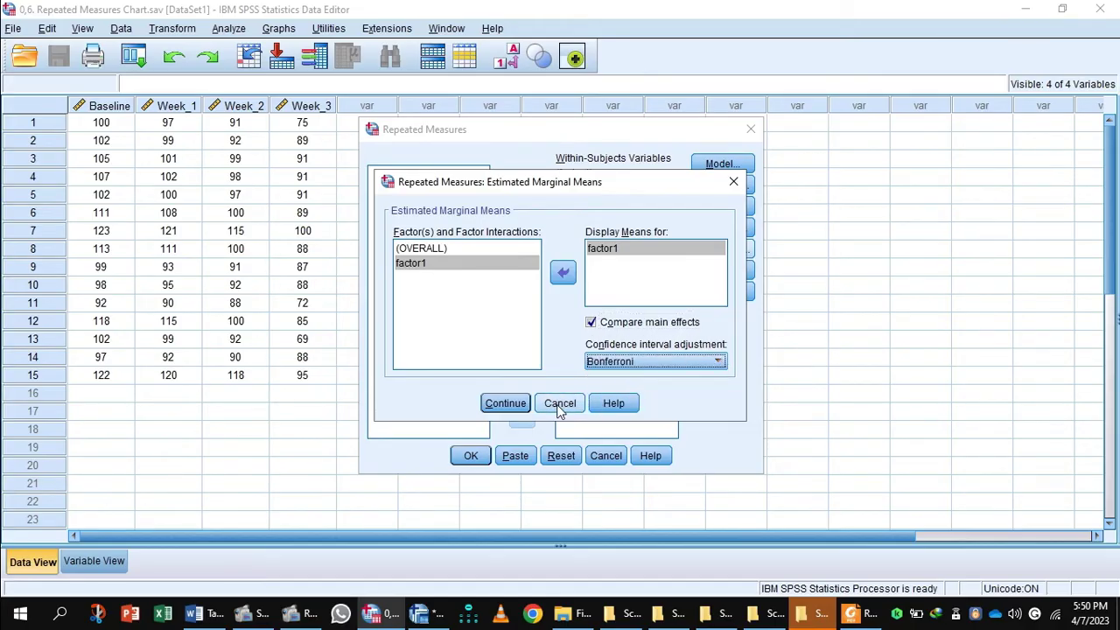
pyautogui.click(505, 403)
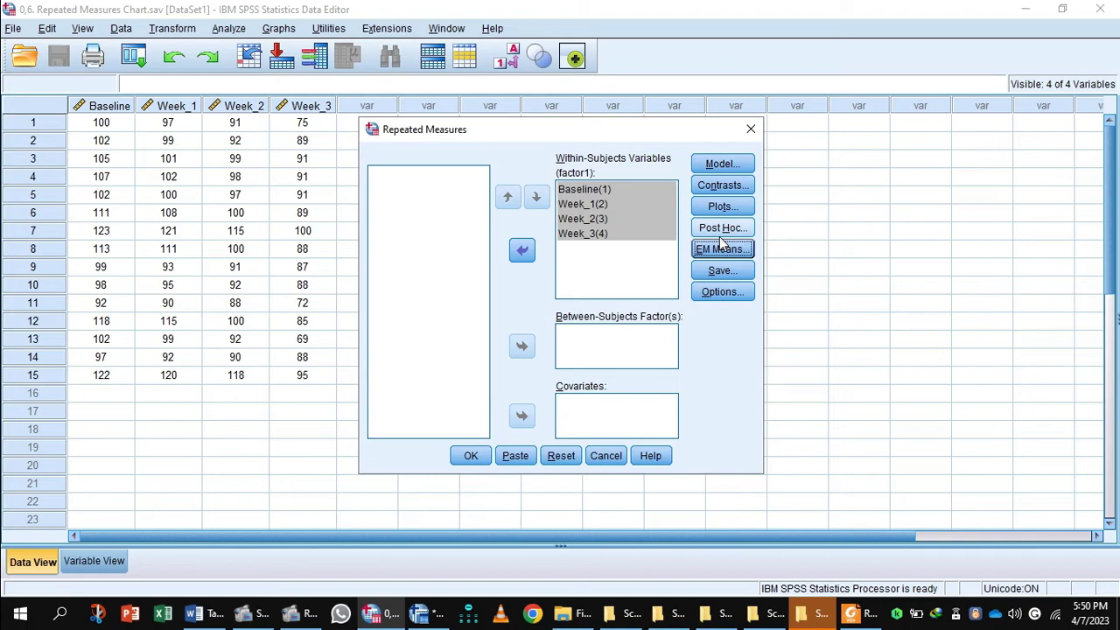
# Request descriptive statistics and estimates of effect size in Options.
pyautogui.click(724, 293)
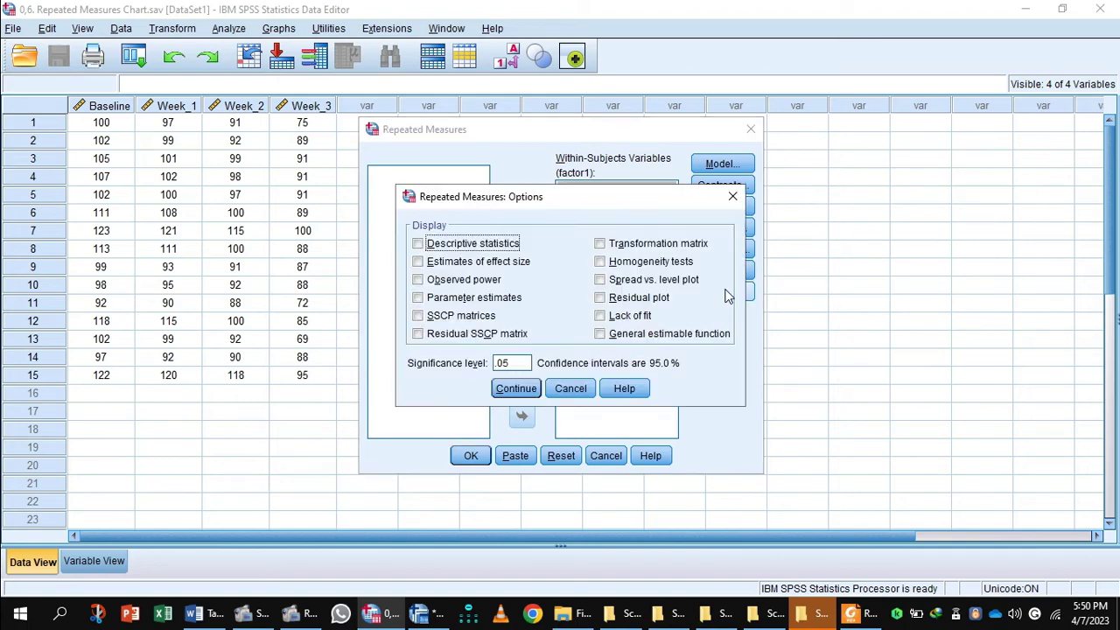
pyautogui.click(419, 244)
pyautogui.click(418, 263)
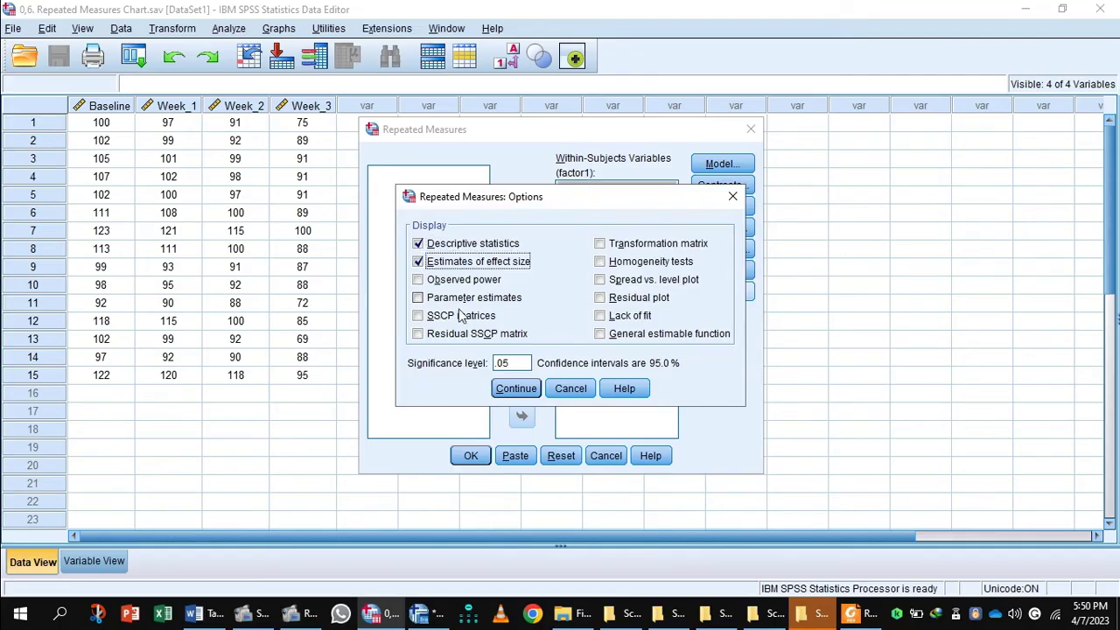
# Add a bar-chart profile plot with factor1 on the horizontal axis and run the analysis.
pyautogui.click(516, 391)
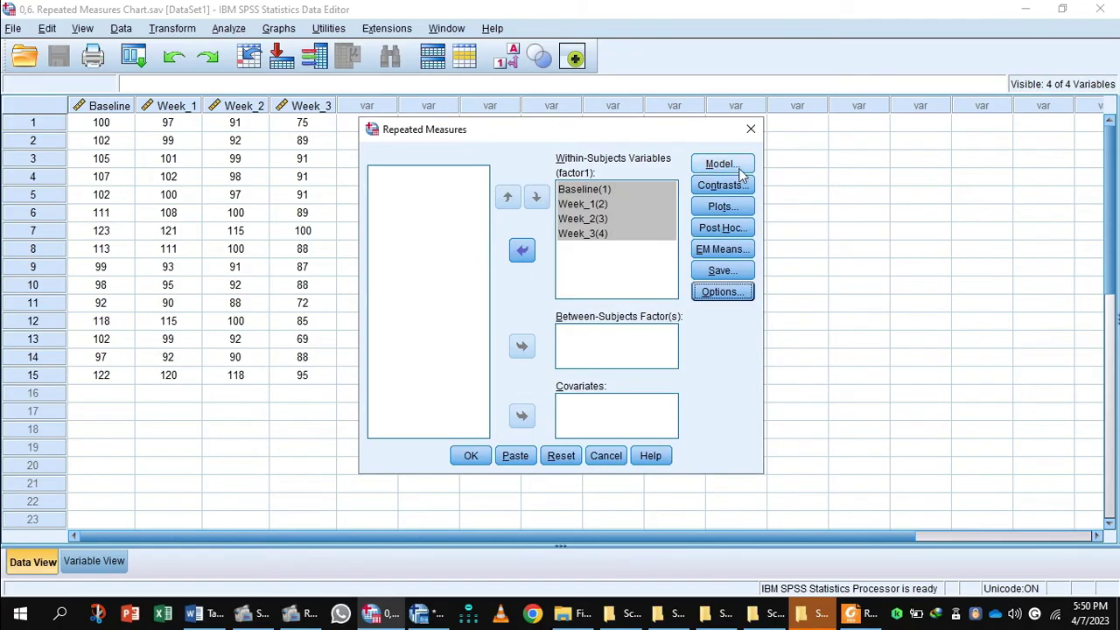
pyautogui.click(719, 207)
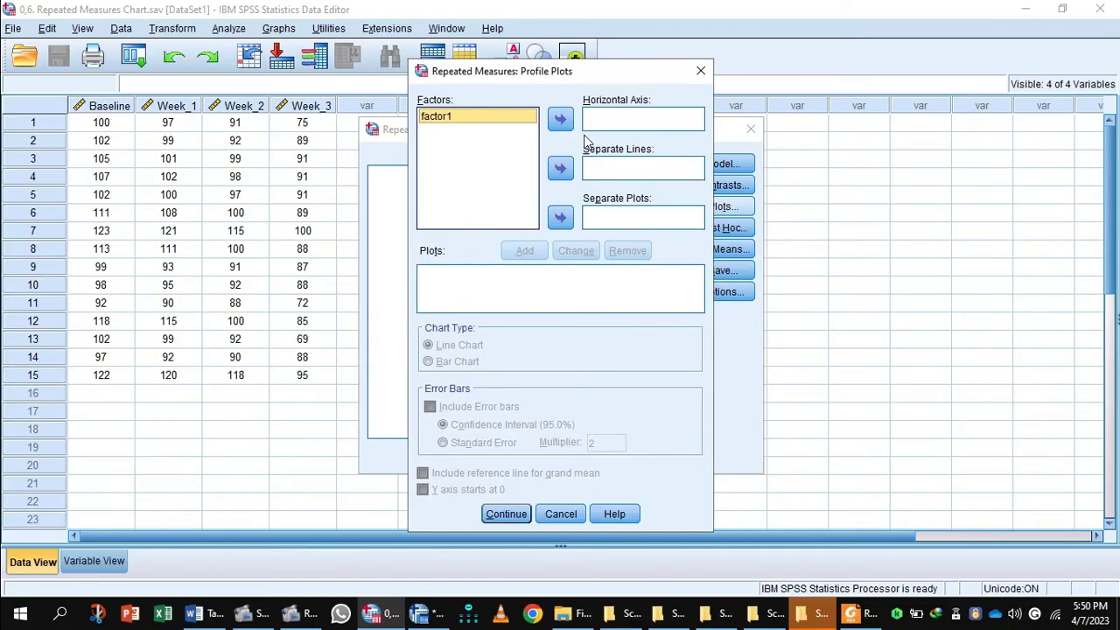
pyautogui.click(561, 120)
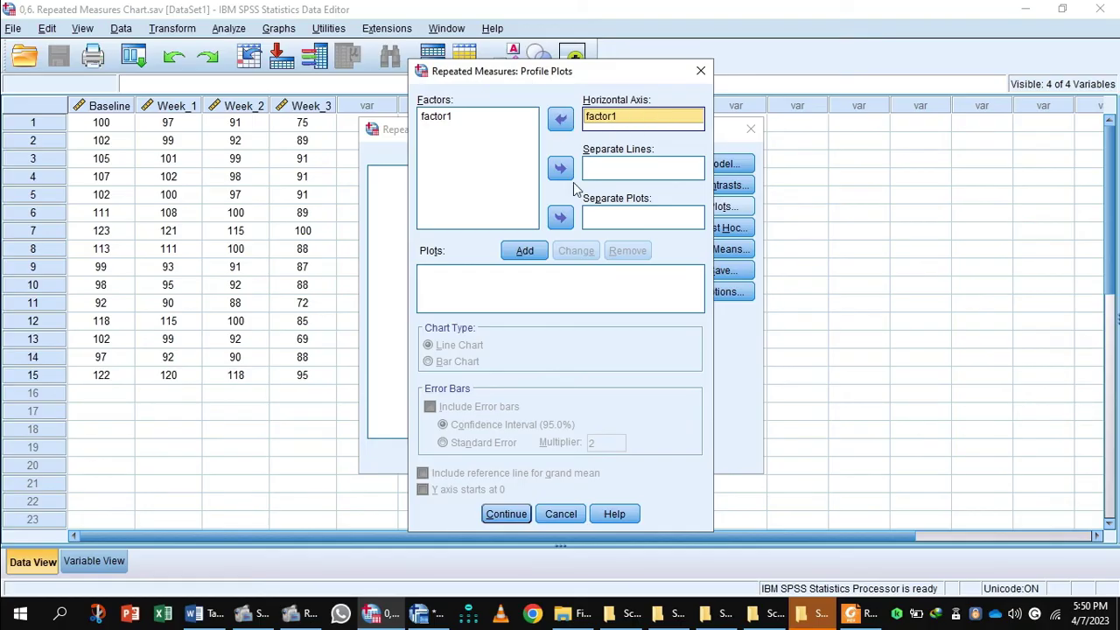
pyautogui.click(525, 251)
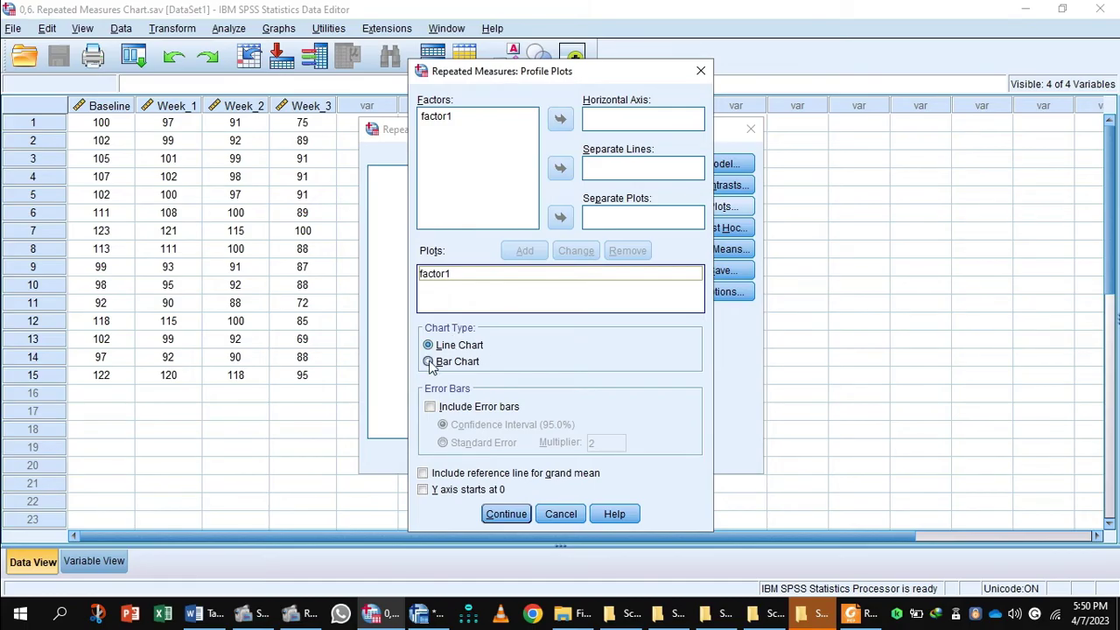
pyautogui.click(428, 362)
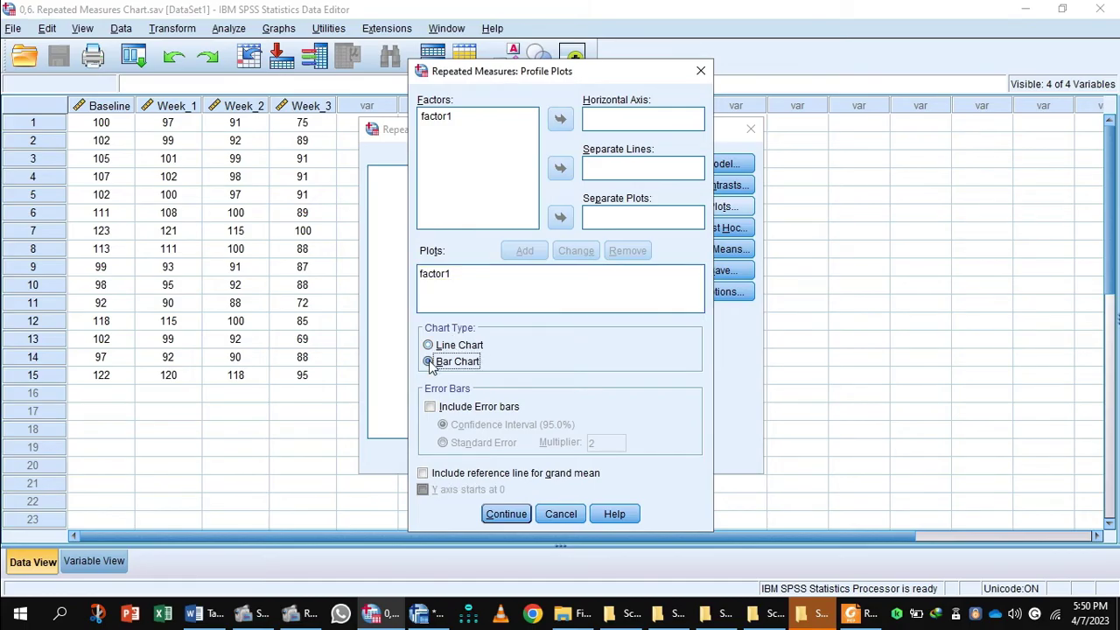
pyautogui.click(506, 515)
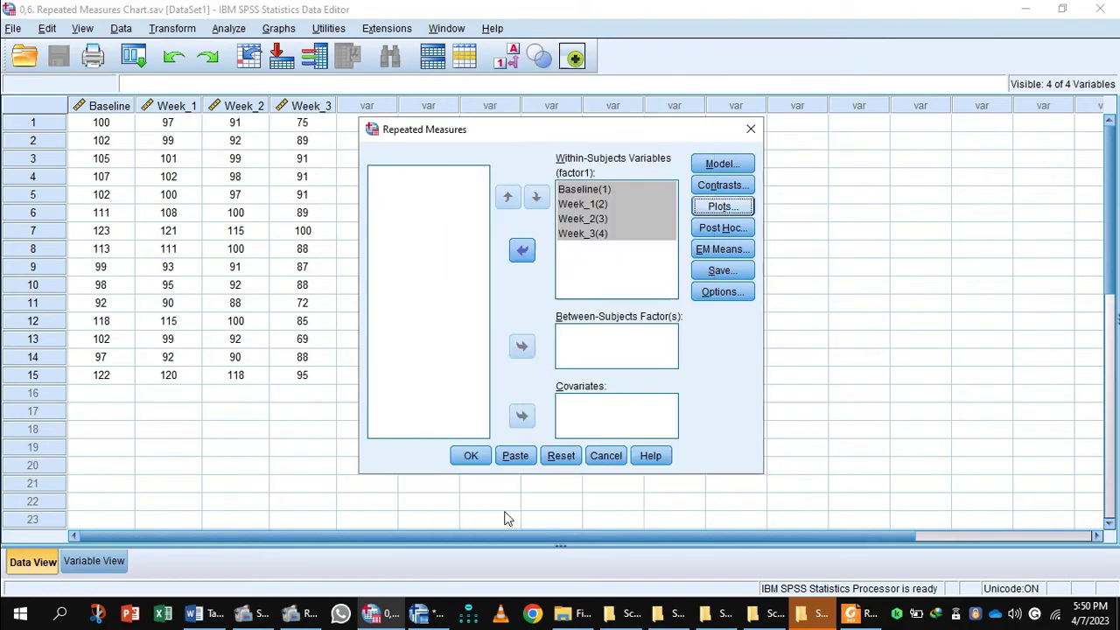
pyautogui.click(470, 456)
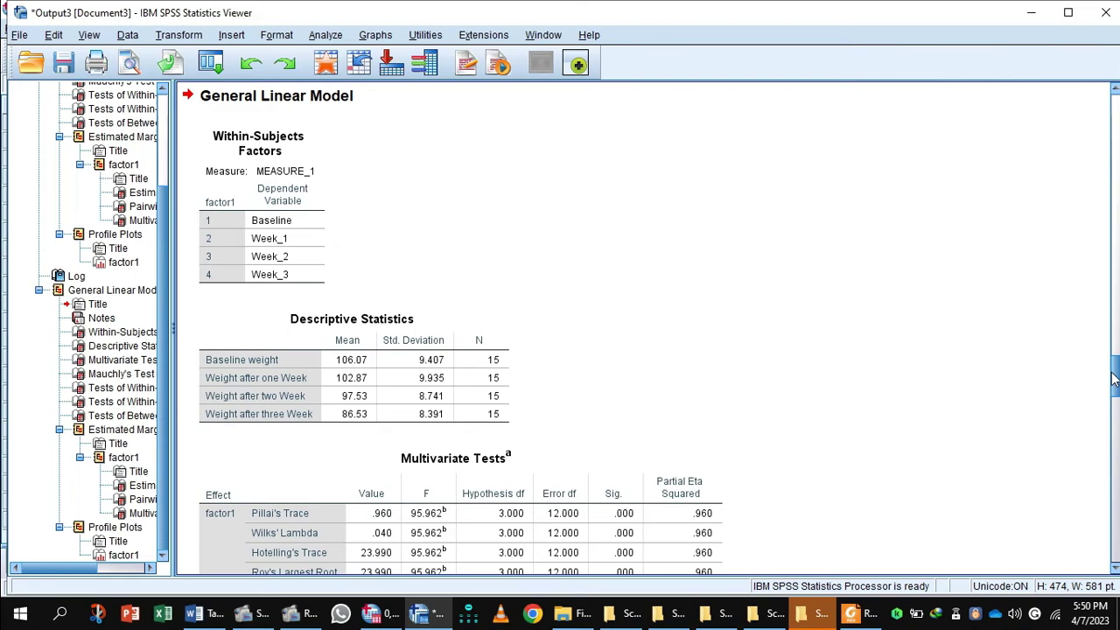
# Scroll to Mauchly's test (W = .029) and Tests of Within-Subjects Effects (F = 60.399).
pyautogui.scroll(-1, 1113, 374)
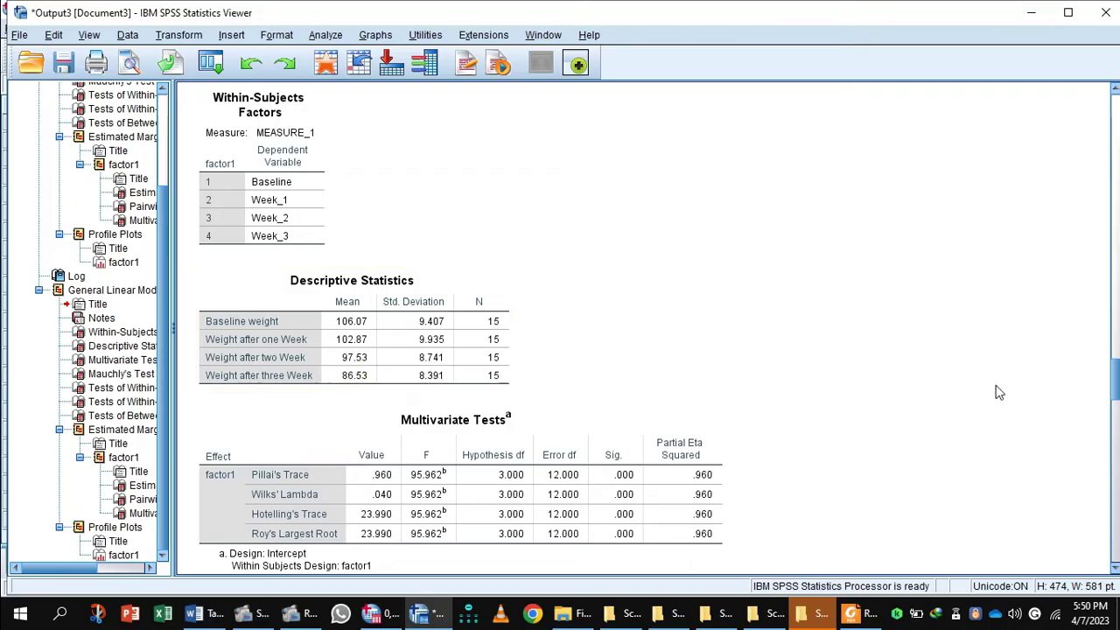
pyautogui.moveTo(1116, 375); pyautogui.dragTo(1116, 424)
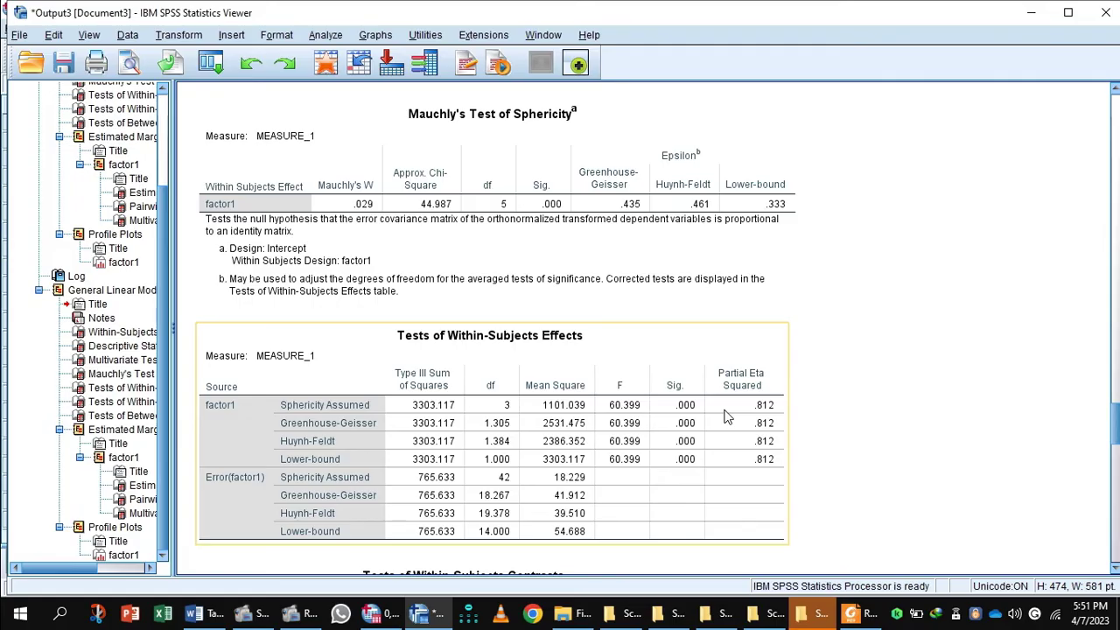
# Select Mauchly's table, then select and open the Tests of Within-Subjects Effects table for editing.
pyautogui.click(621, 188)
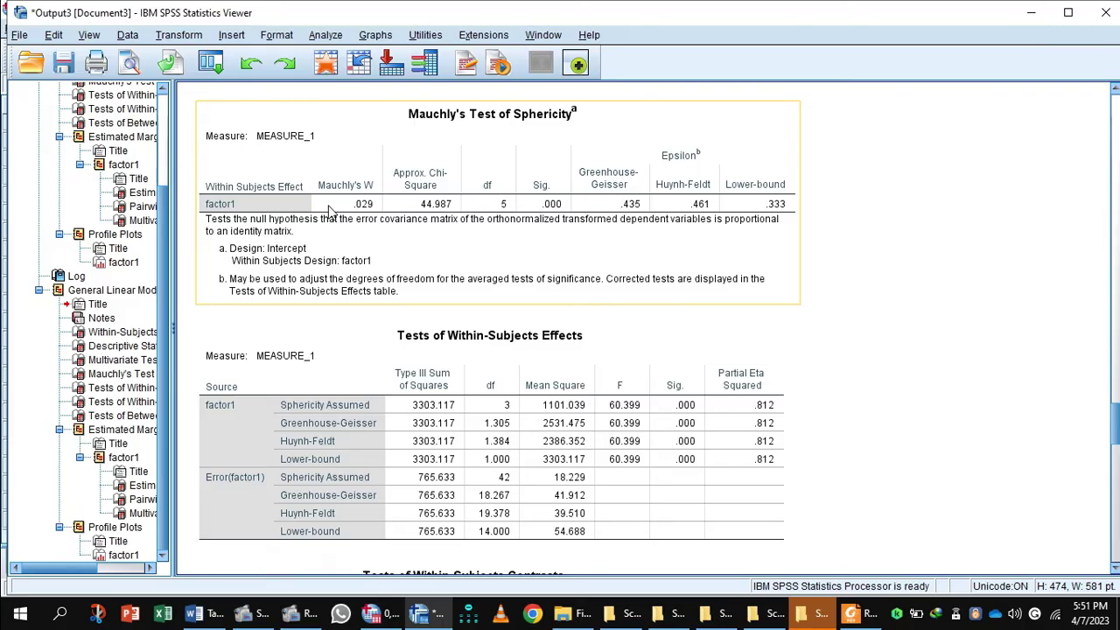
pyautogui.click(420, 389)
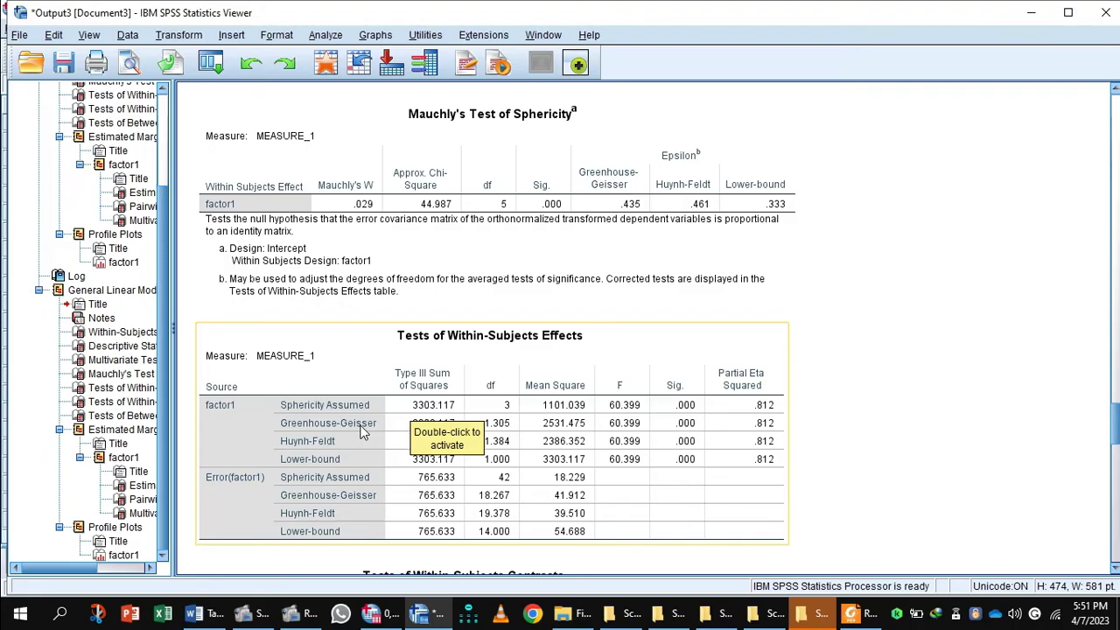
pyautogui.click(314, 423)
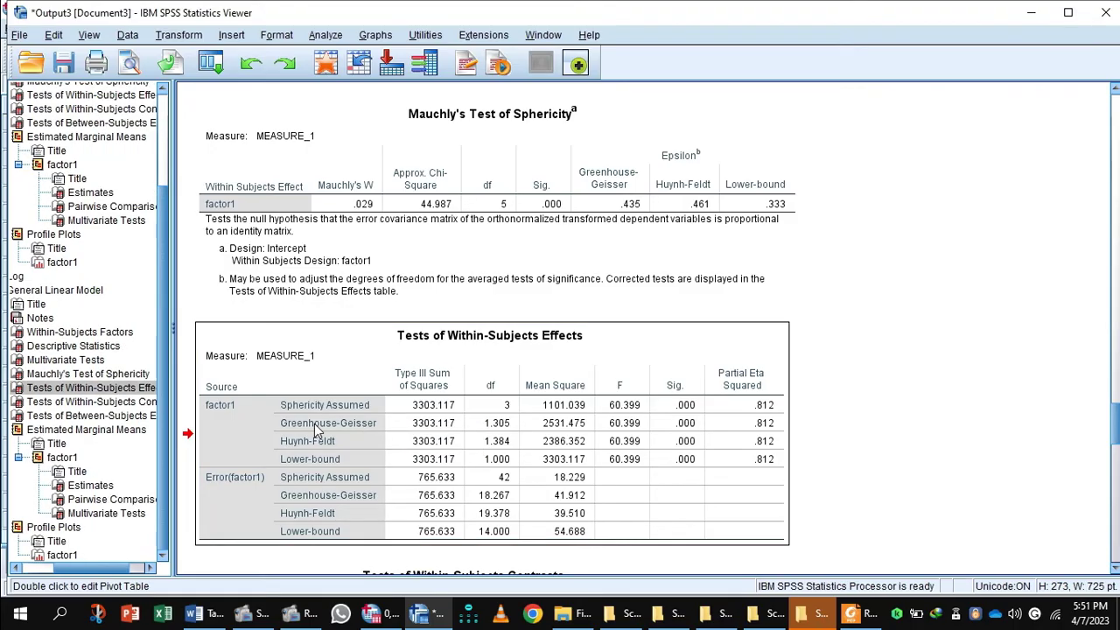
pyautogui.doubleClick(315, 424)
# In the Word report, review the ANOVA results table, the results-sentence spacing and Table 4.
pyautogui.moveTo(213, 614)
pyautogui.click(226, 578)
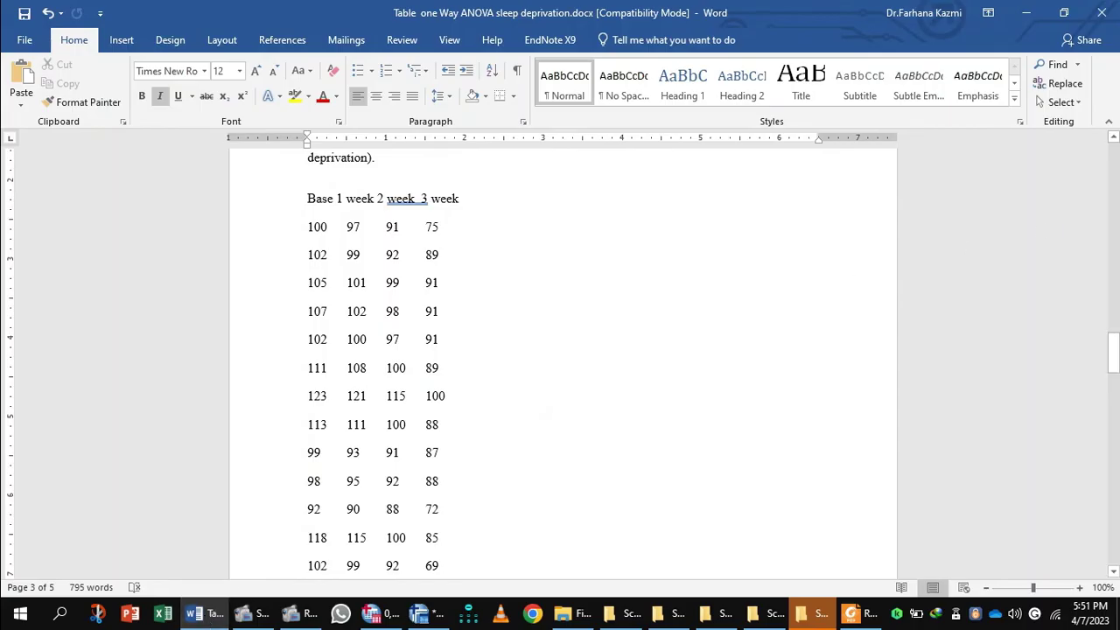
pyautogui.moveTo(1113, 343); pyautogui.dragTo(1113, 410)
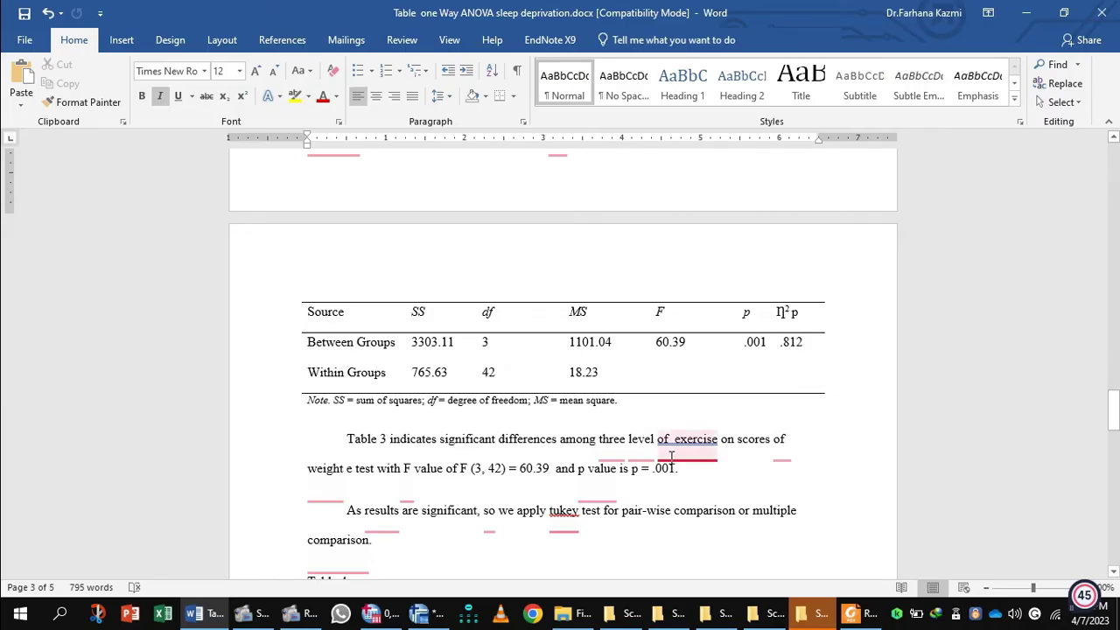
pyautogui.click(788, 454)
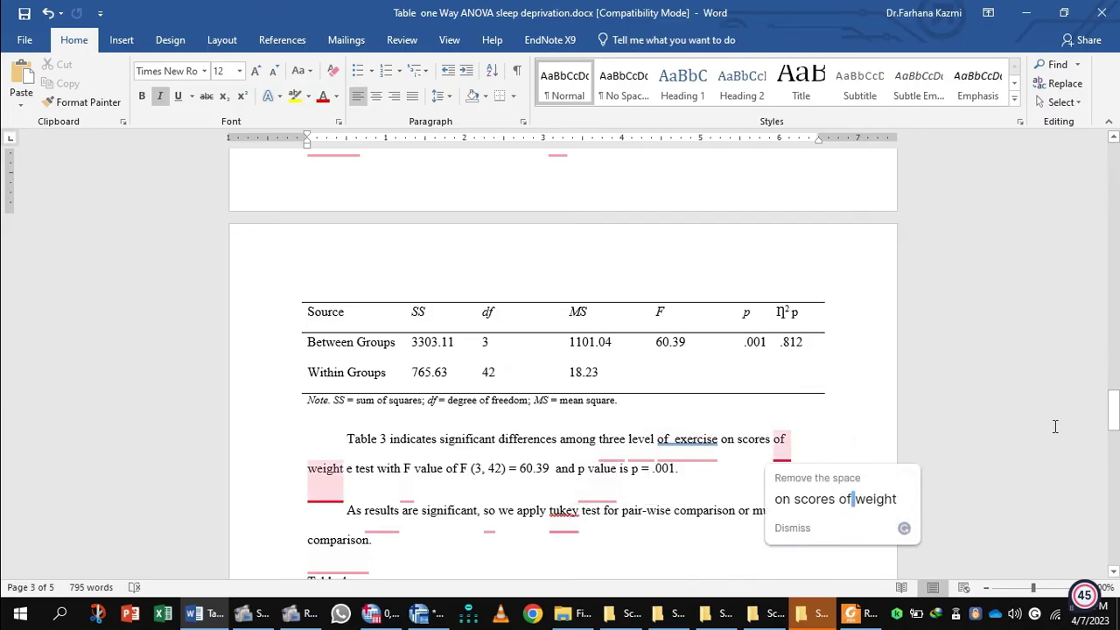
pyautogui.moveTo(1113, 416); pyautogui.dragTo(1113, 424)
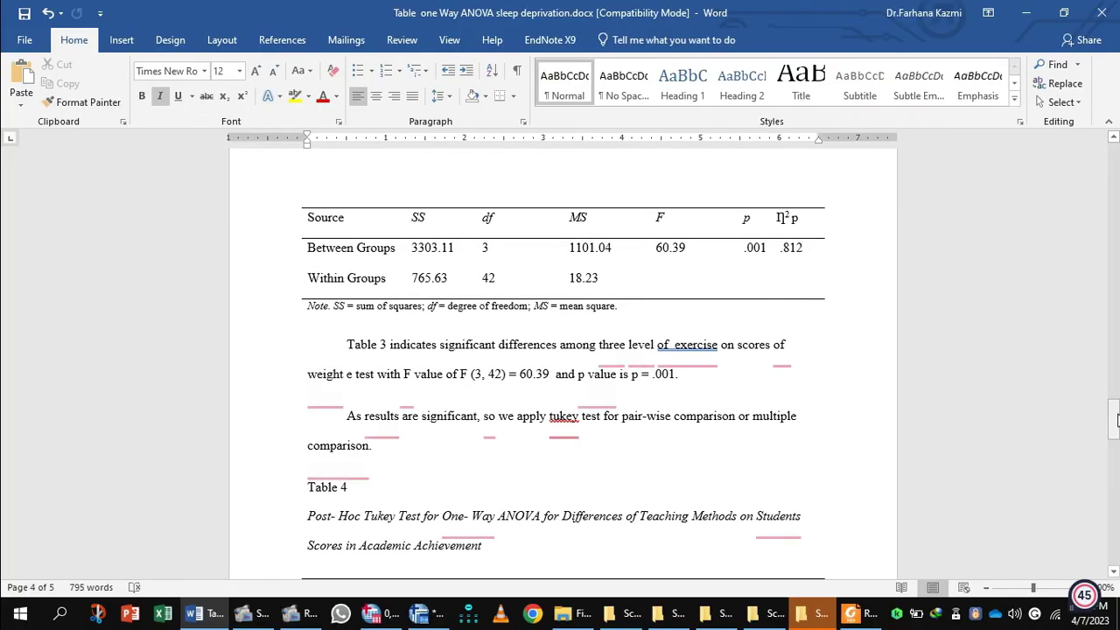
pyautogui.moveTo(1116, 422)
pyautogui.mouseDown()
pyautogui.moveTo(1116, 397)
pyautogui.moveTo(1115, 438)
pyautogui.mouseUp()
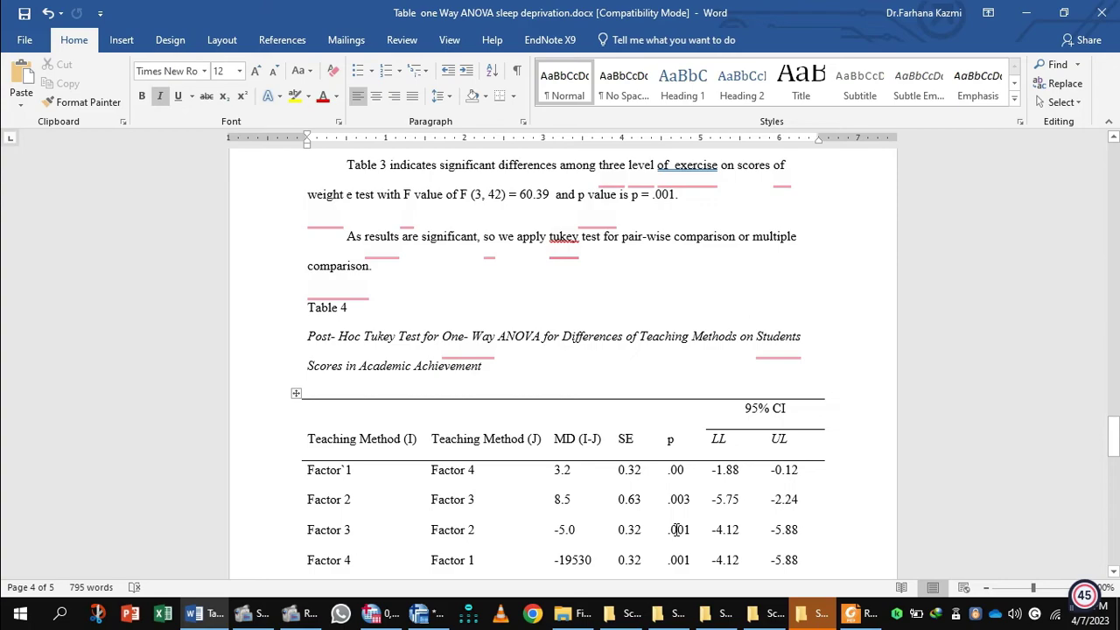
pyautogui.moveTo(387, 590)
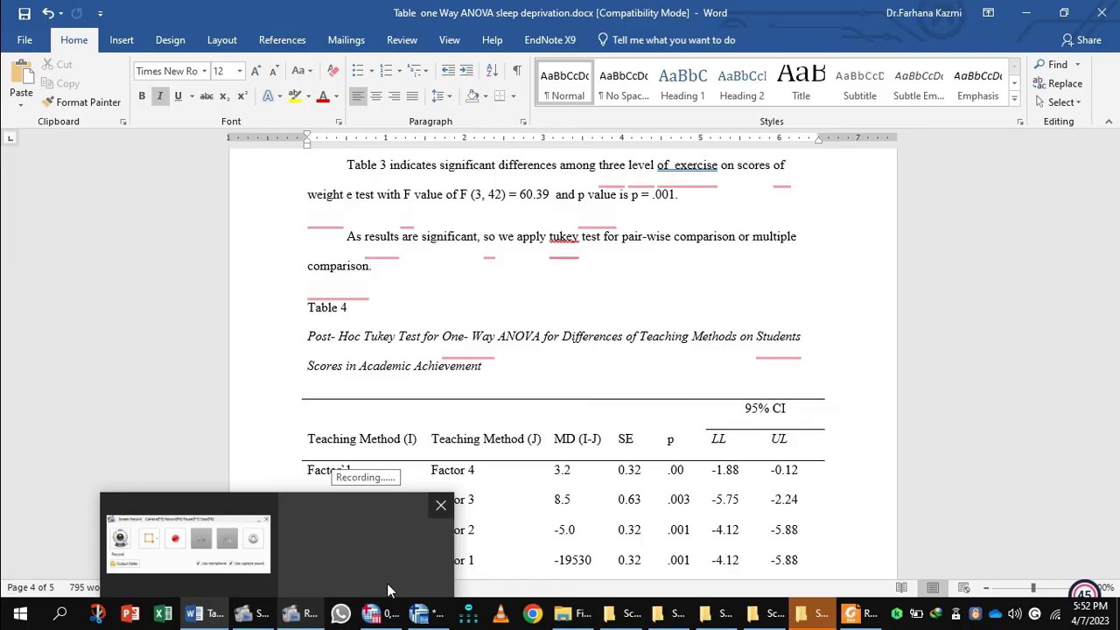
# Back in the SPSS output, scroll to and inspect the Bonferroni Pairwise Comparisons table.
pyautogui.moveTo(390, 614)
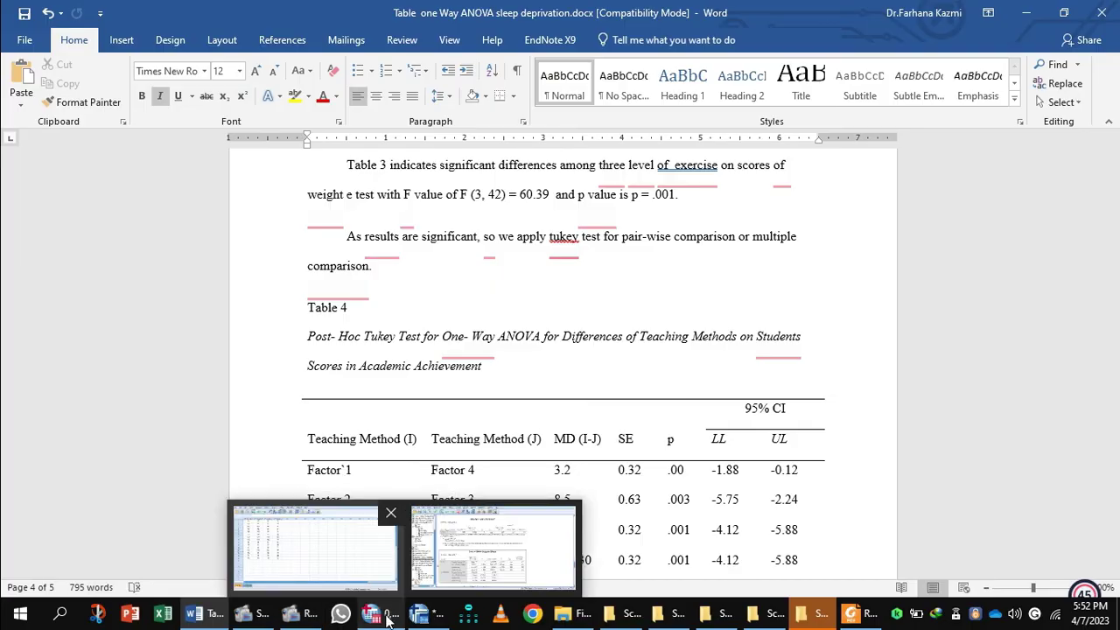
pyautogui.click(473, 569)
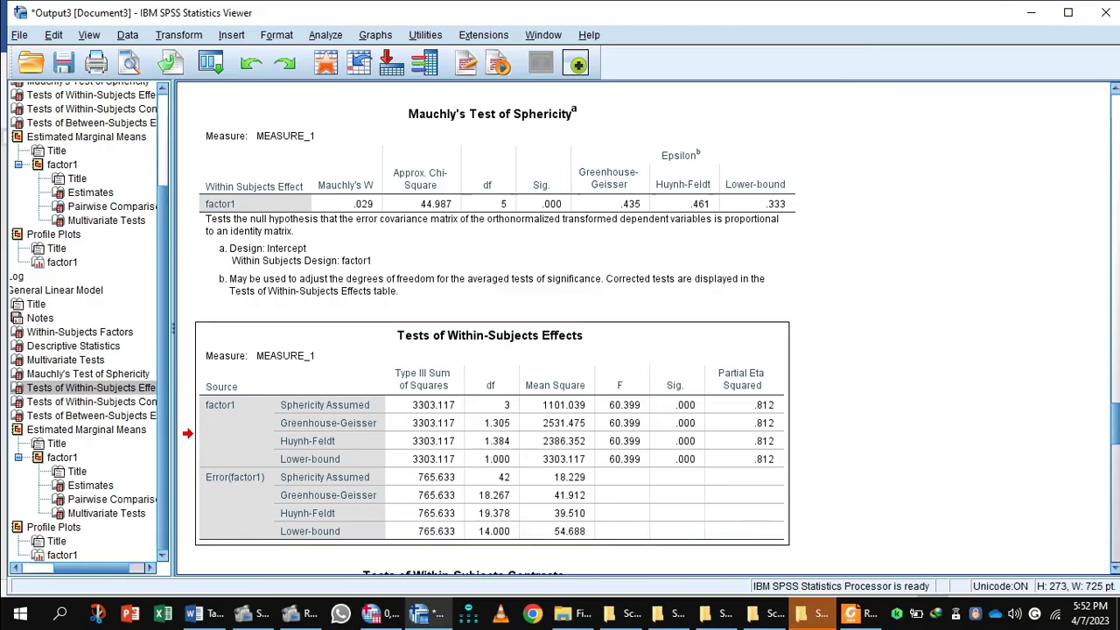
pyautogui.moveTo(1116, 427); pyautogui.dragTo(1115, 523)
pyautogui.click(503, 364)
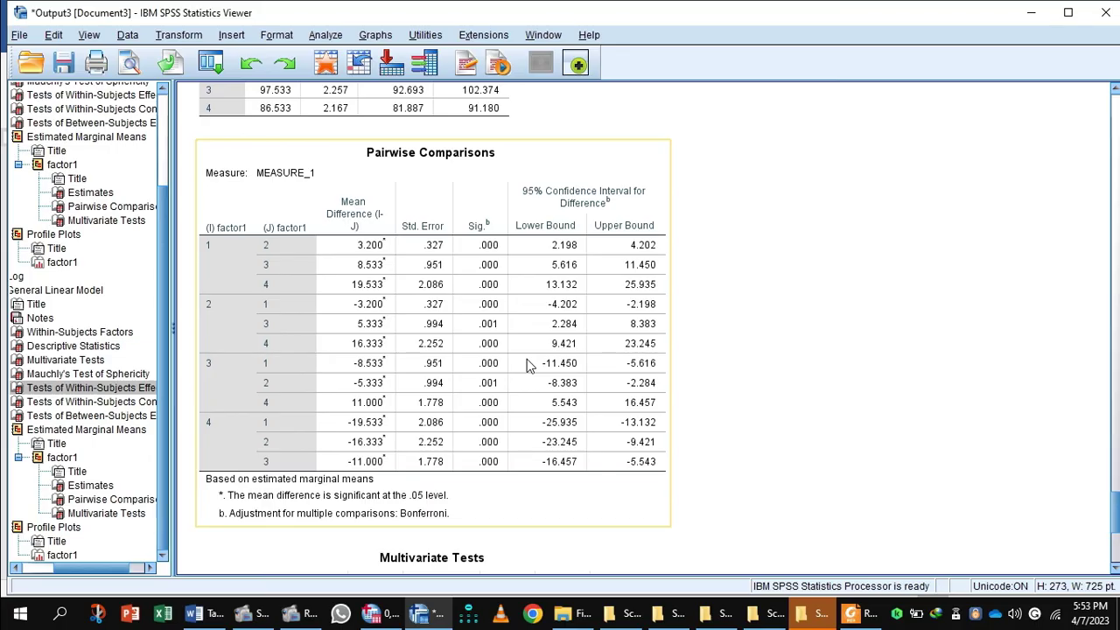
pyautogui.click(734, 362)
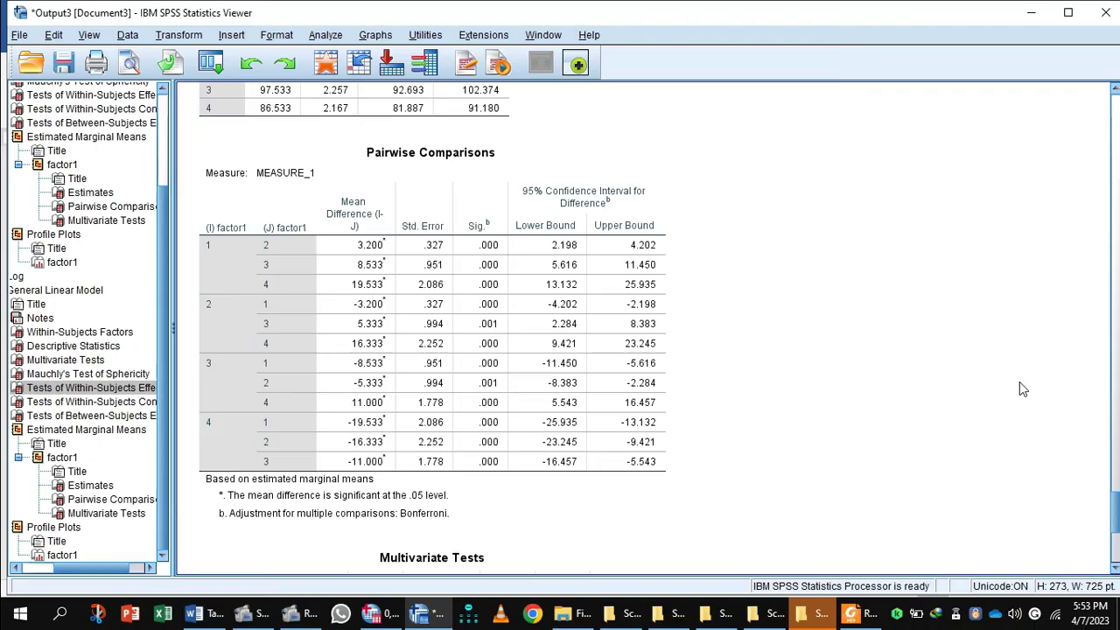
# Scroll back over within-subjects effects and contrasts to Pairwise Comparisons (2 vs 4 = 16.333, 3 vs 4 = 11.000).
pyautogui.scroll(20, 1090, 438)
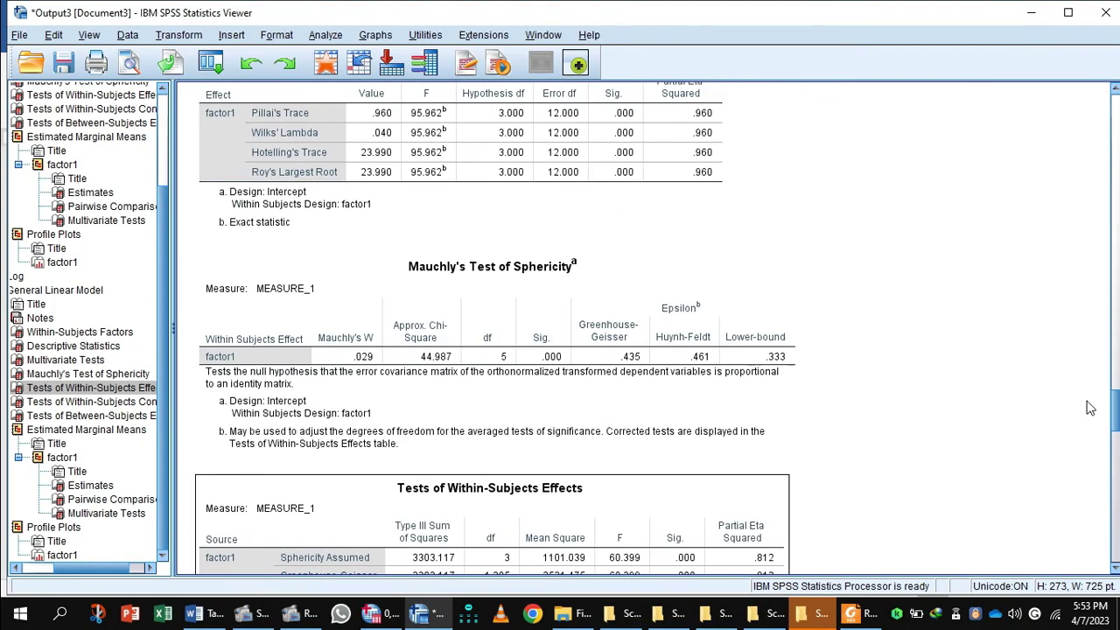
pyautogui.scroll(5, 1084, 372)
pyautogui.scroll(-15, 1085, 386)
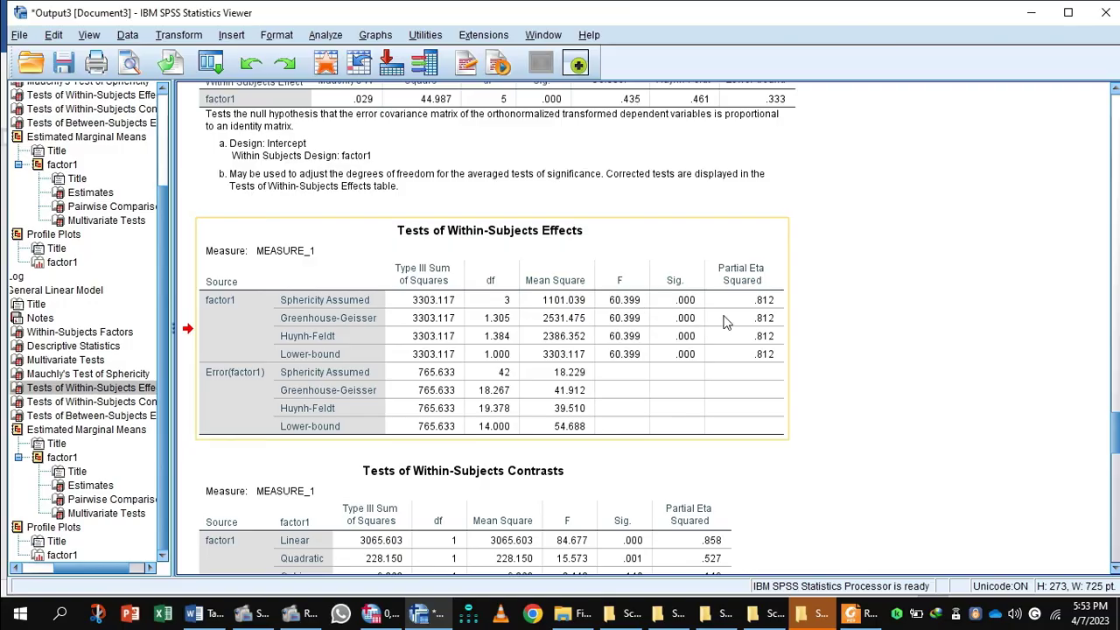
pyautogui.scroll(-15, 1110, 442)
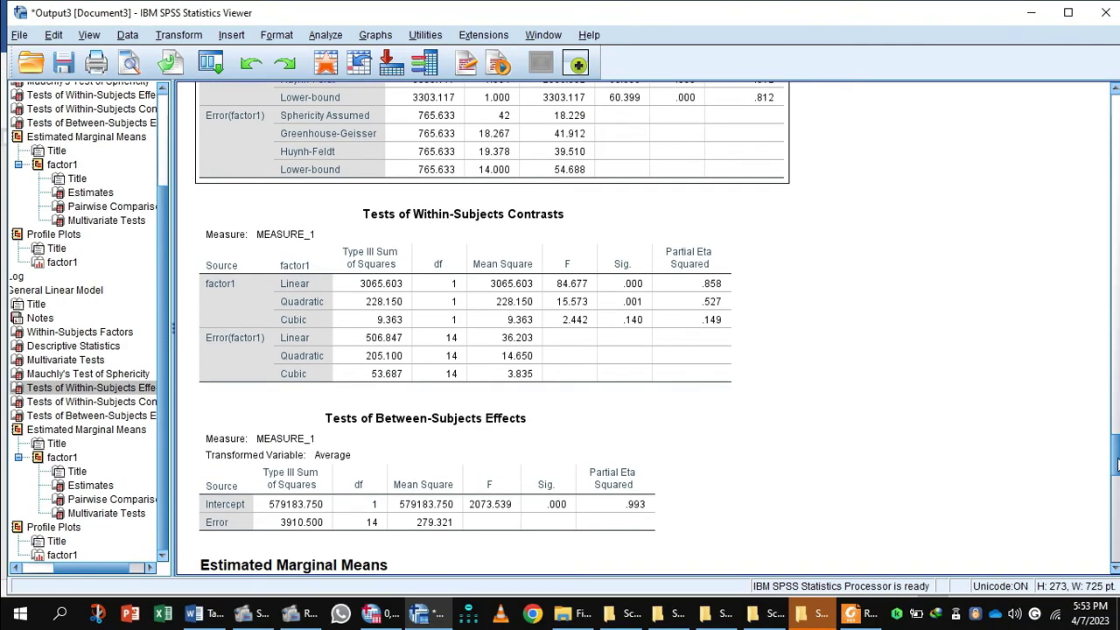
pyautogui.scroll(-3, 1109, 442)
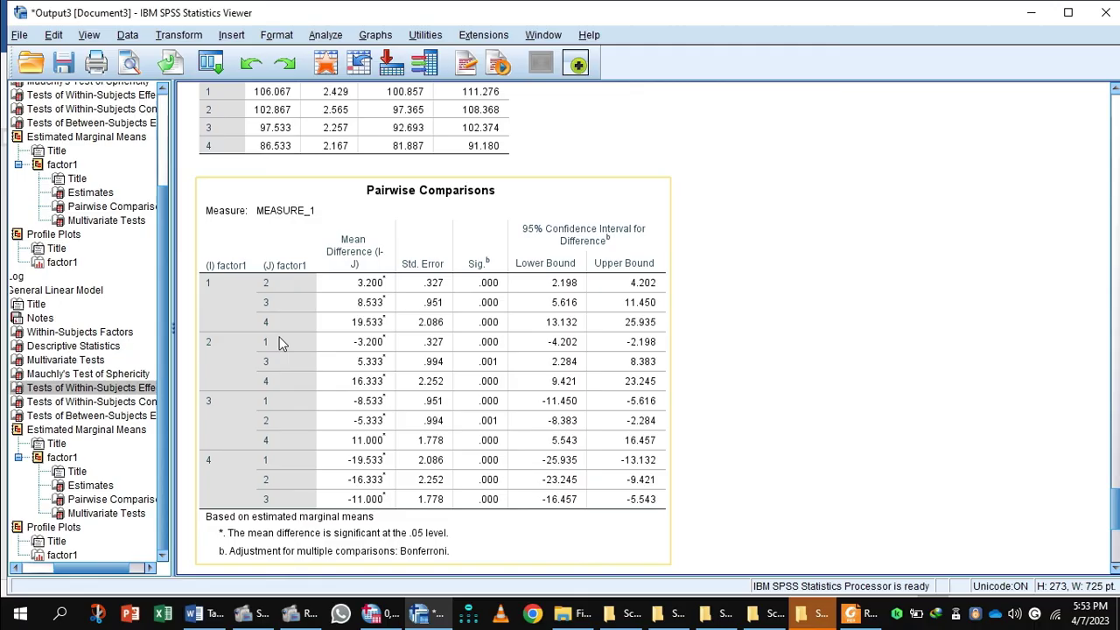
pyautogui.moveTo(219, 615)
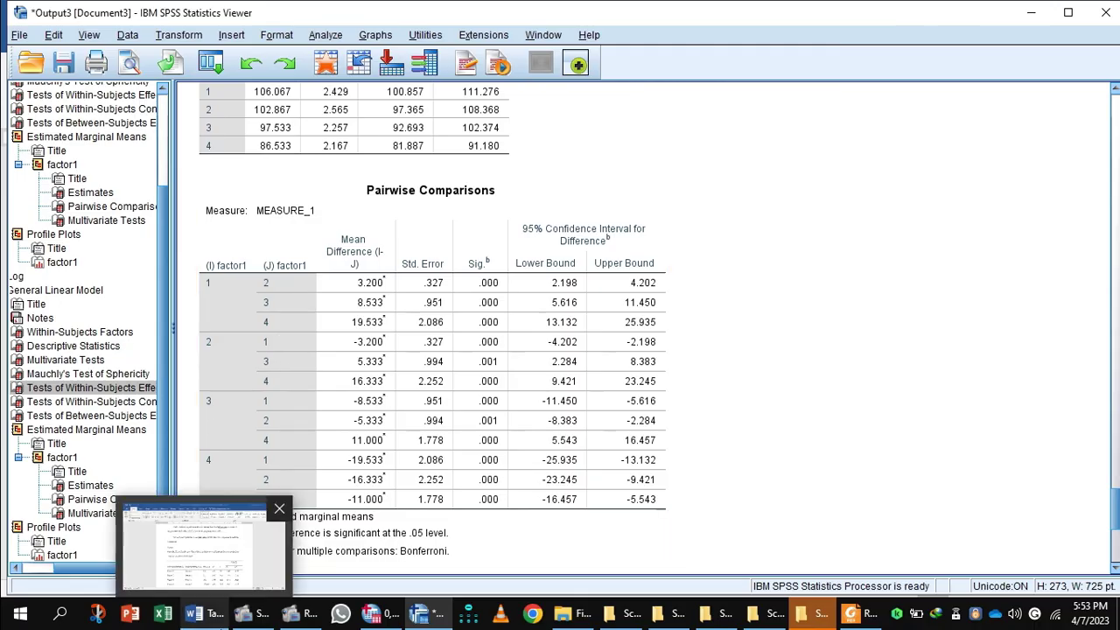
pyautogui.click(254, 618)
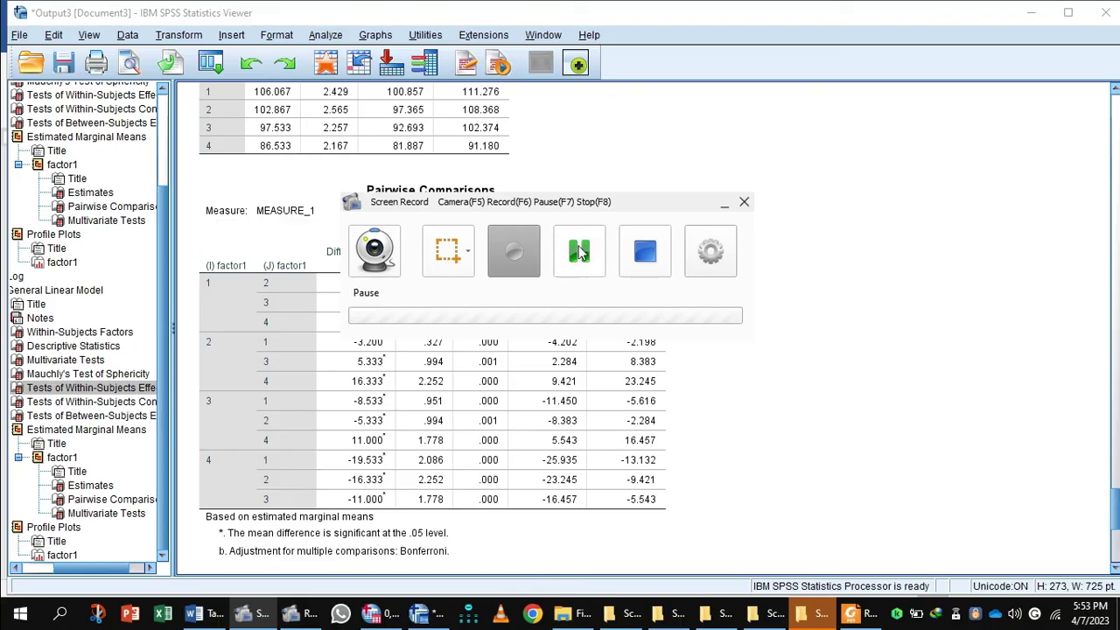